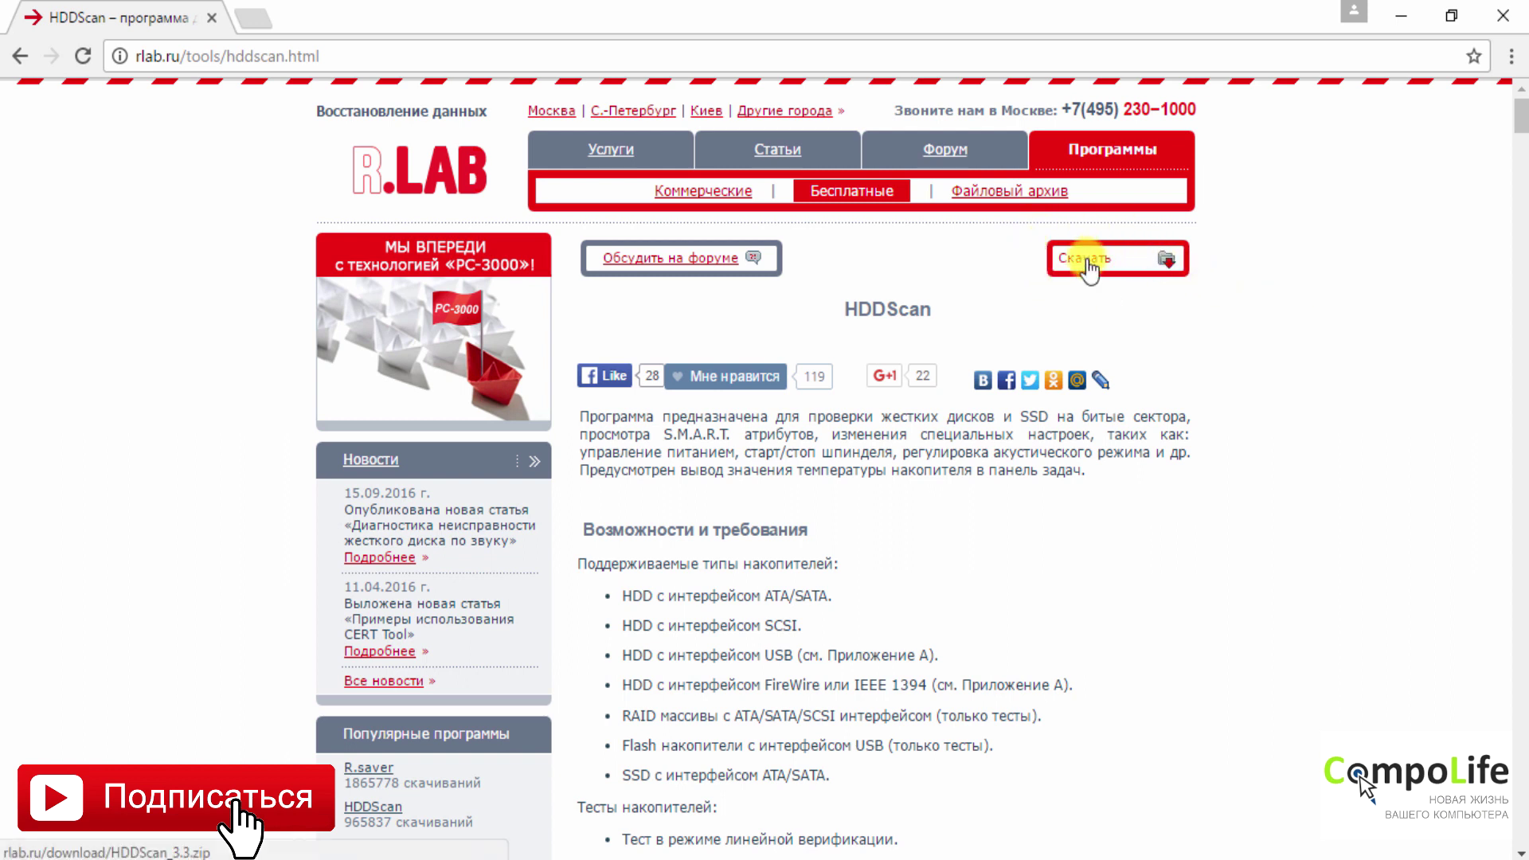
- Look through the HDDScan page's supported drives, system requirements, interface overview and surface test descriptions
scroll(802, 418, down, 6)
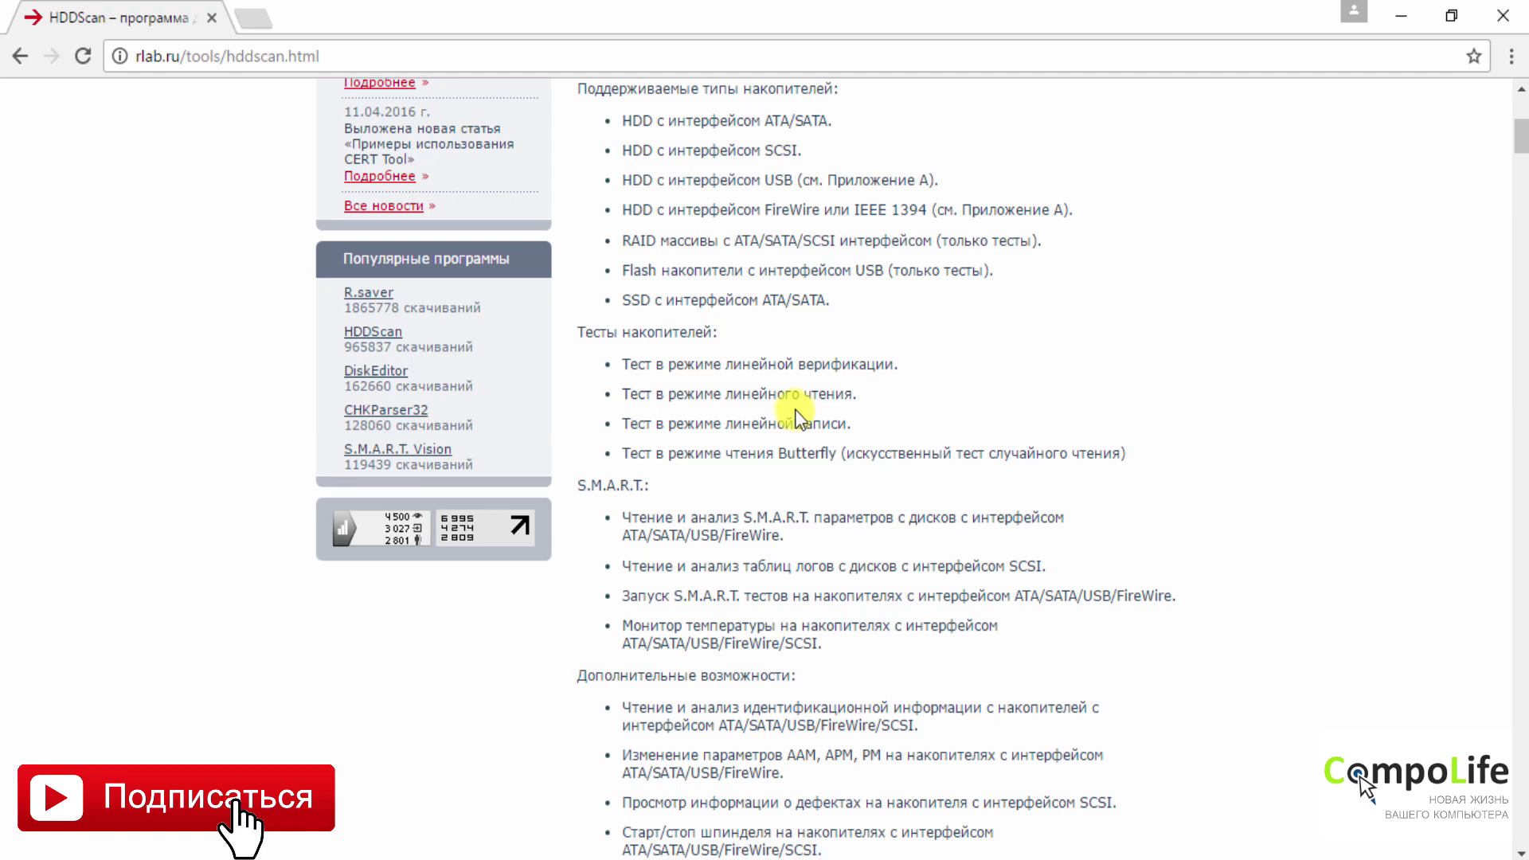
scroll(797, 415, down, 6)
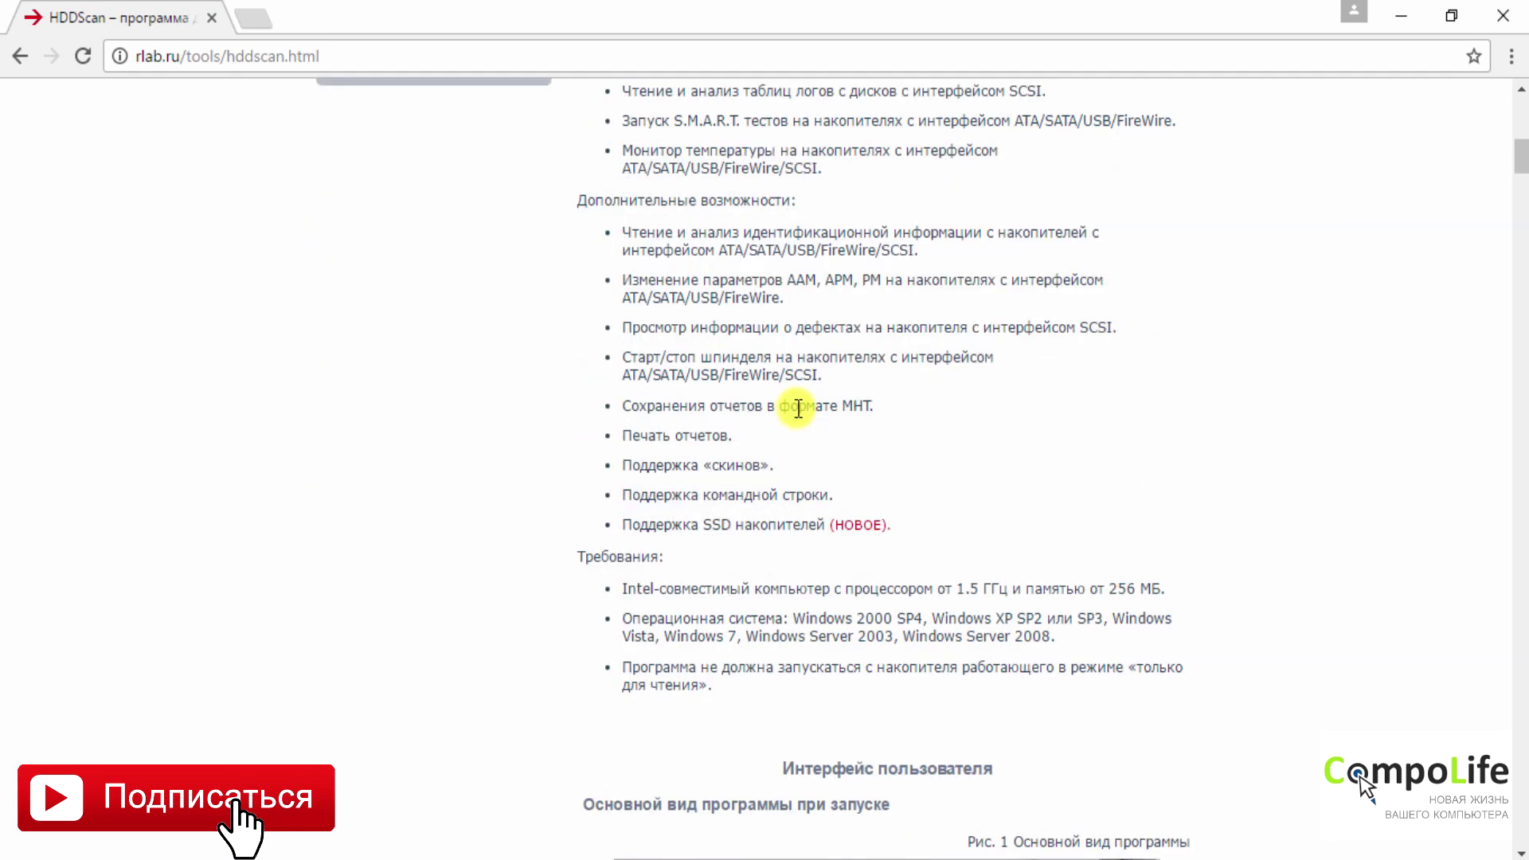
scroll(798, 409, down, 6)
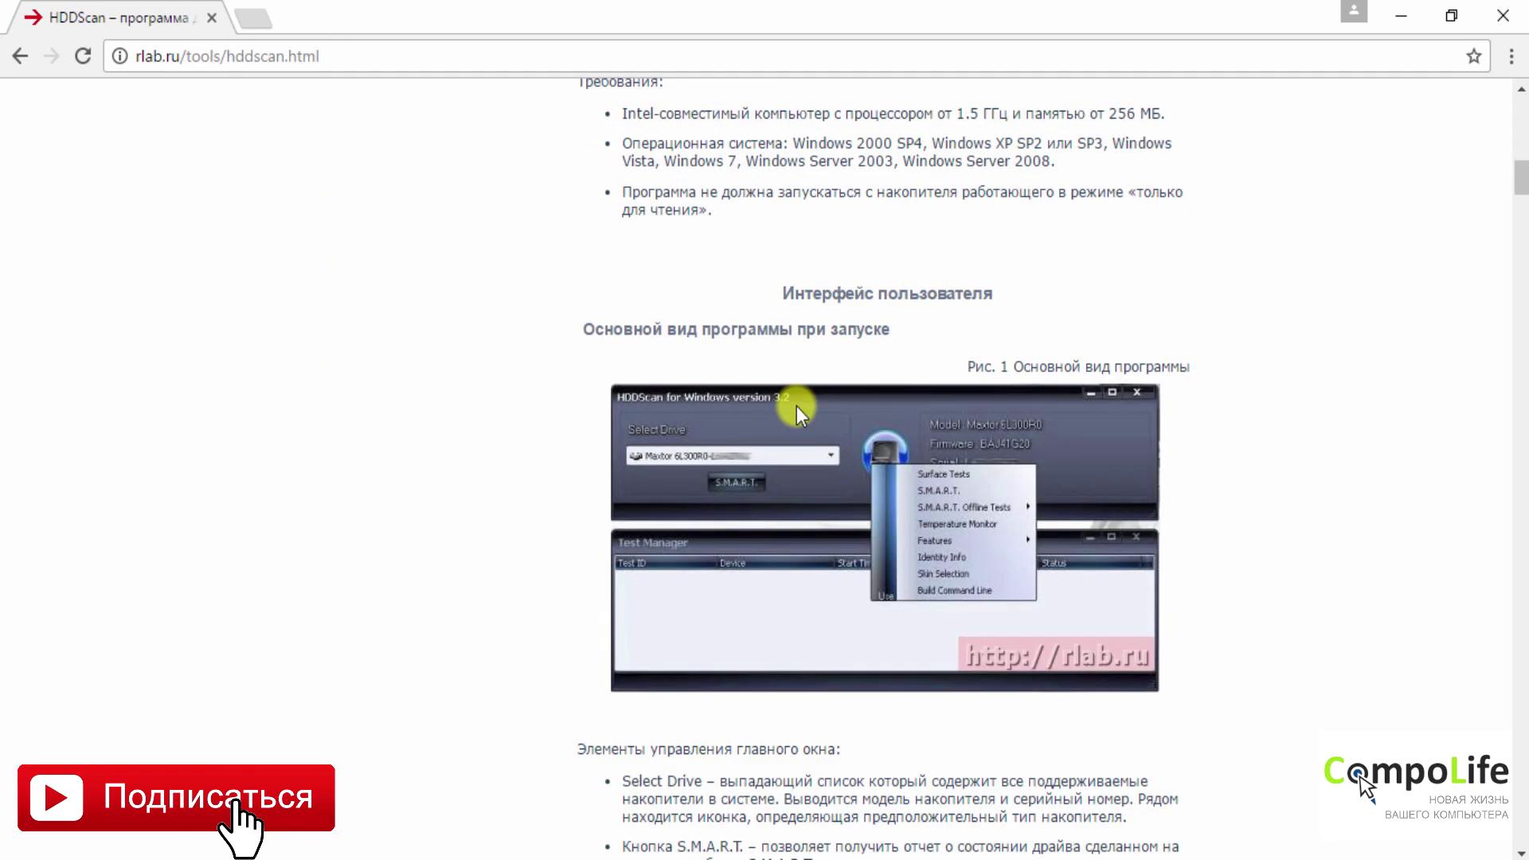
scroll(797, 406, down, 3)
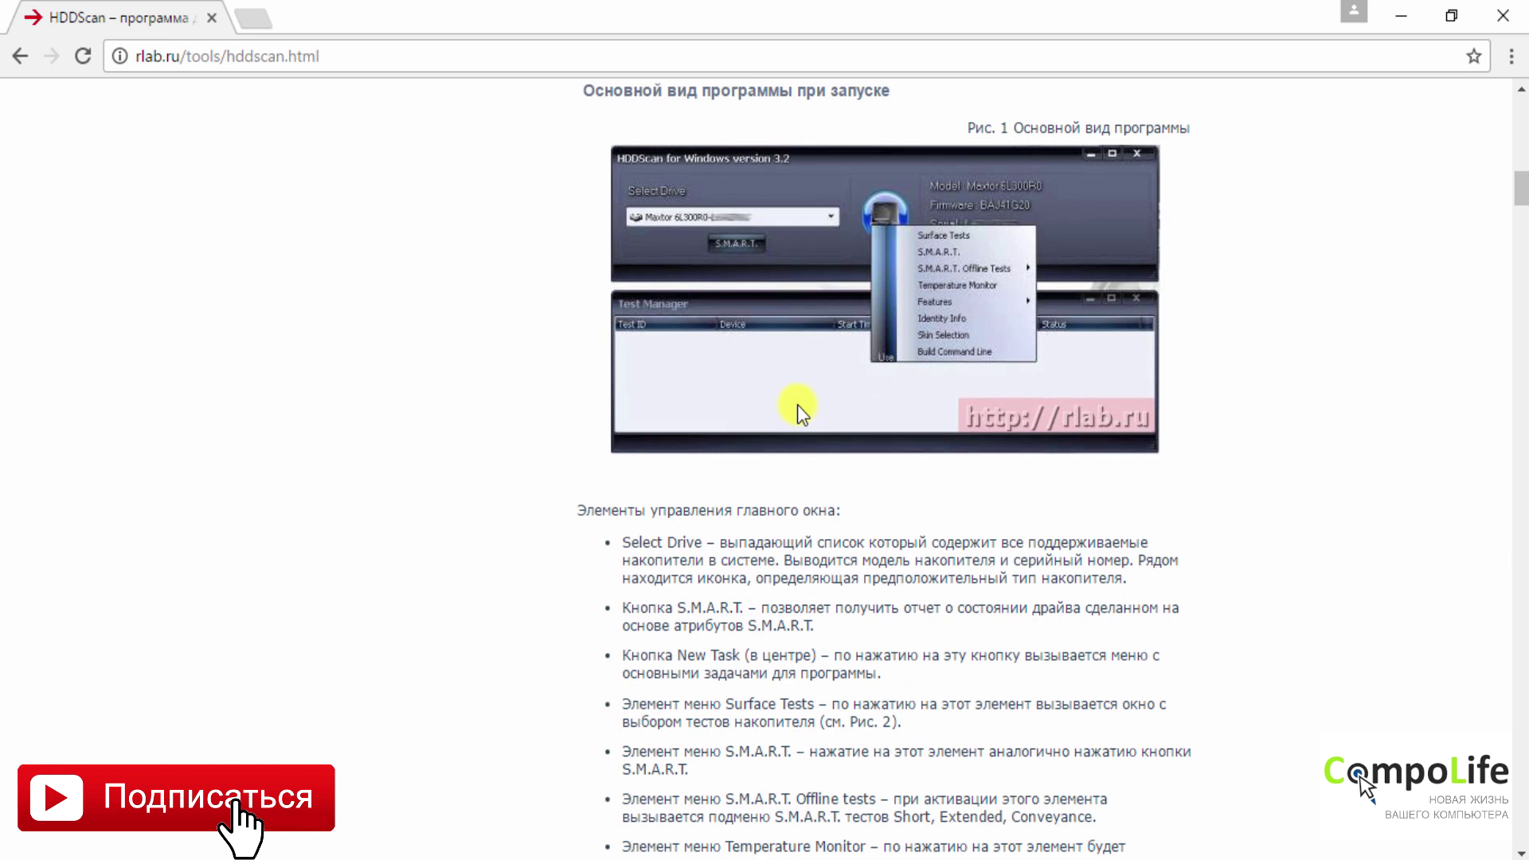
scroll(798, 406, down, 14)
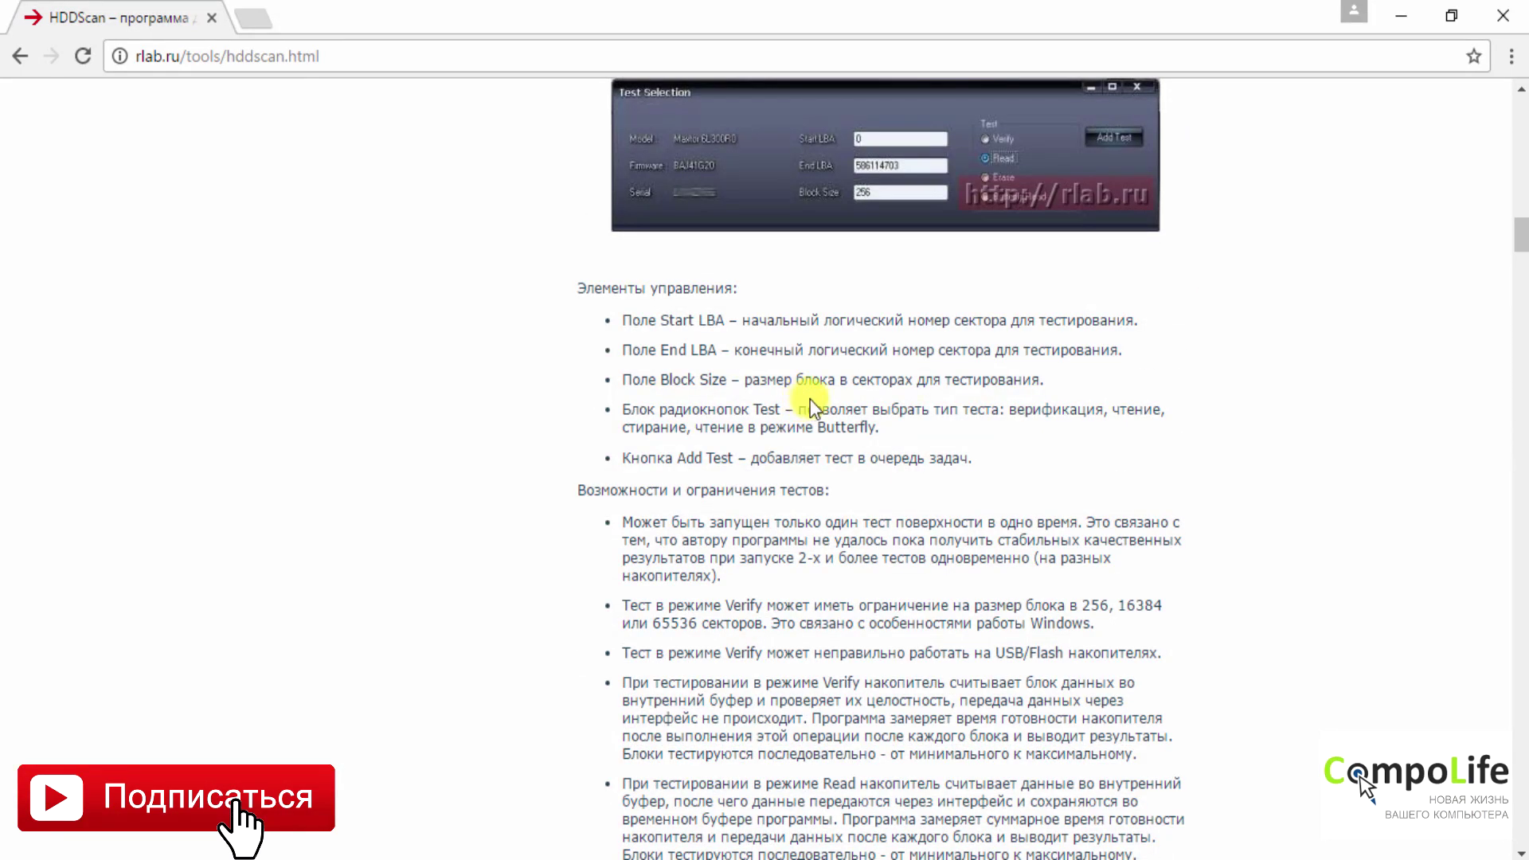
scroll(811, 399, up, 10)
scroll(824, 404, up, 20)
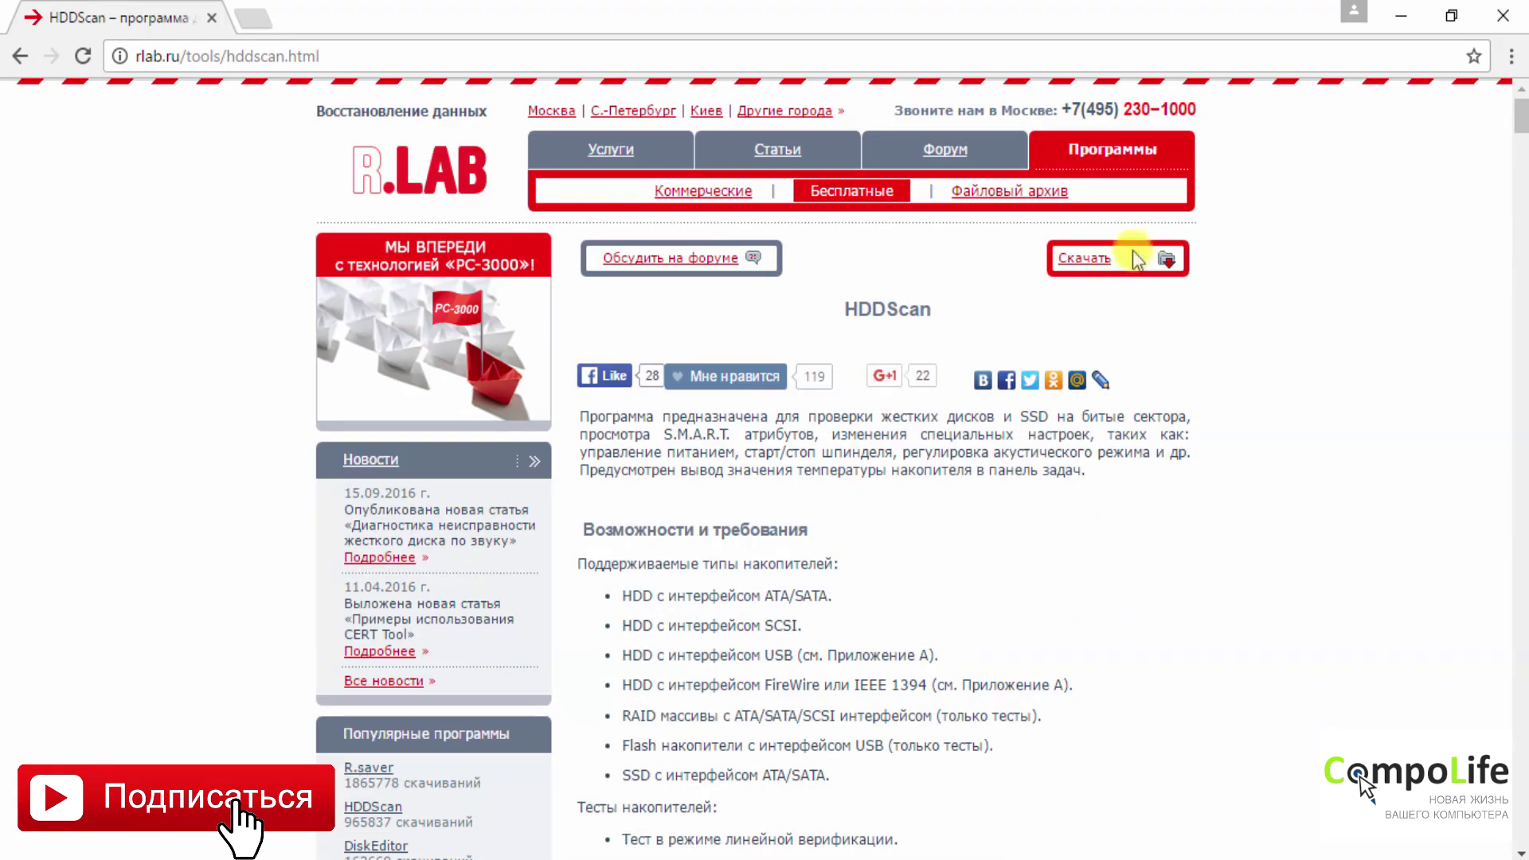
- Download the HDDScan_3.3 zip archive and extract its HDDScan3.3 folder into a new folder named 1 in Downloads
click(1085, 260)
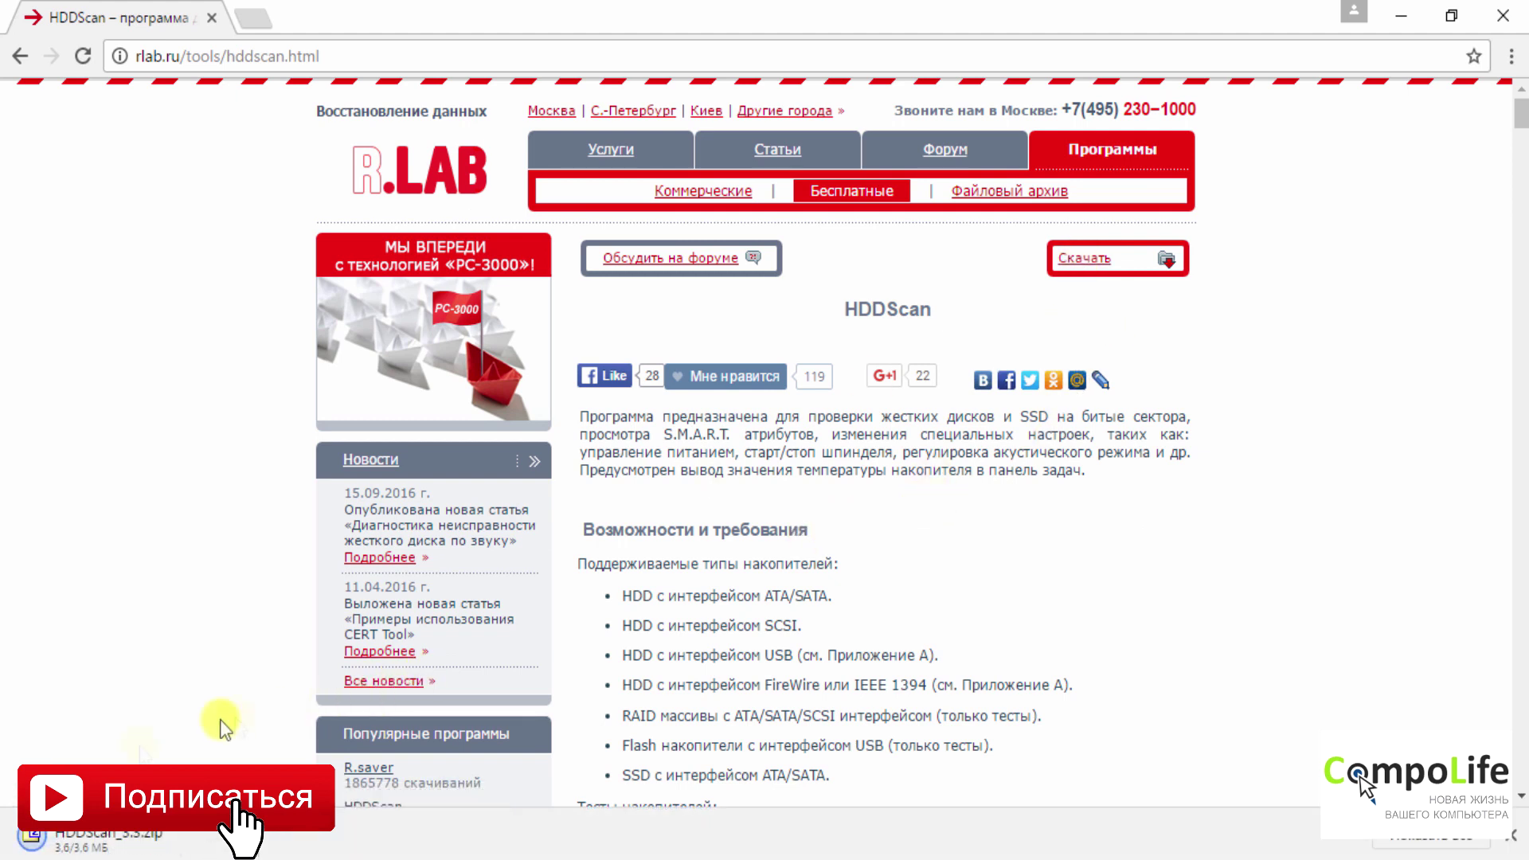
click(192, 842)
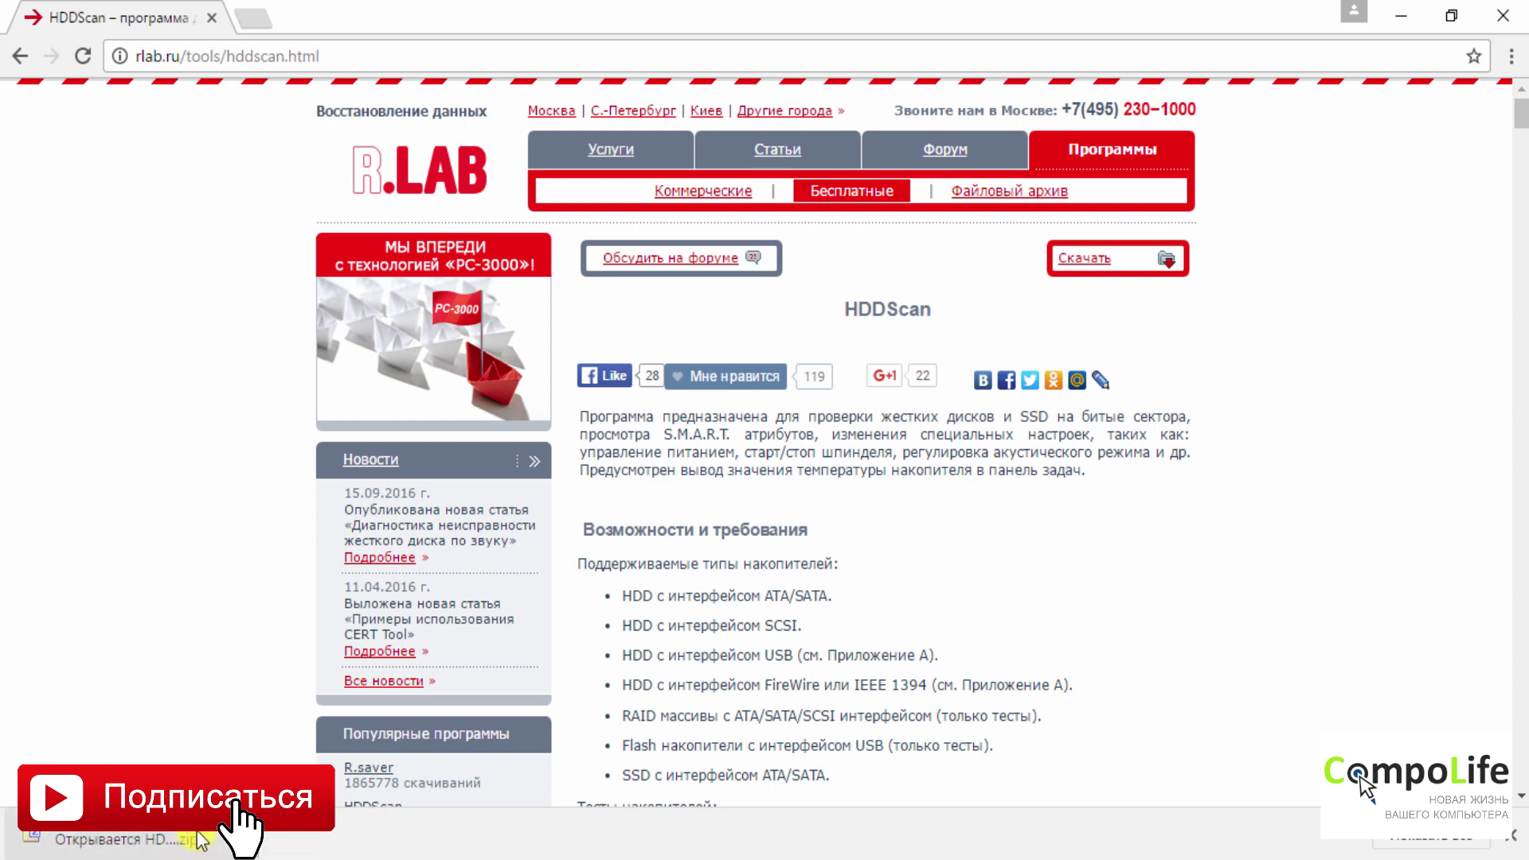
click(191, 317)
click(260, 216)
click(730, 338)
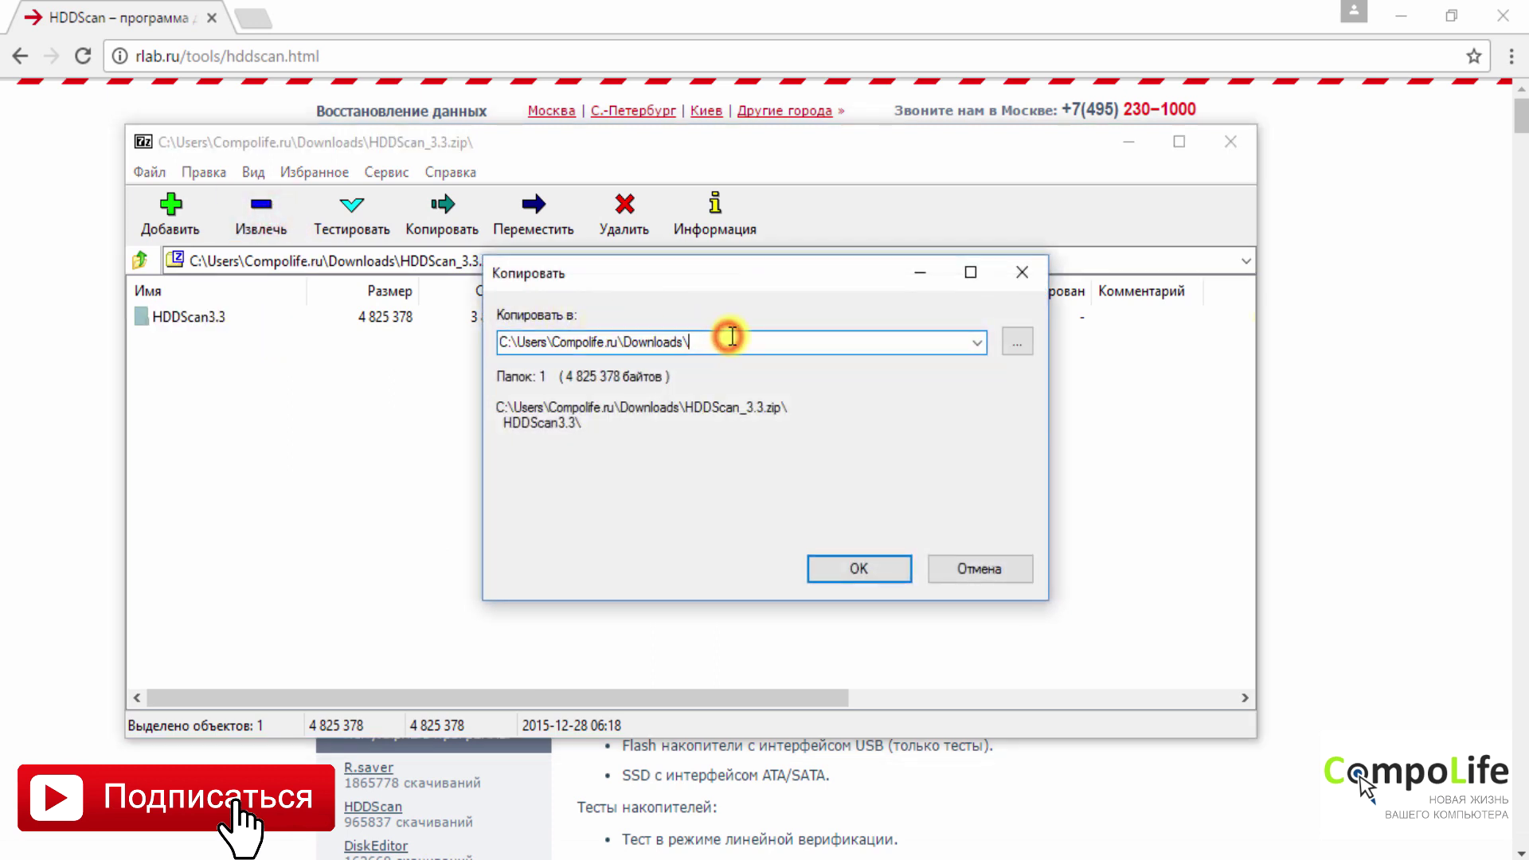
click(864, 565)
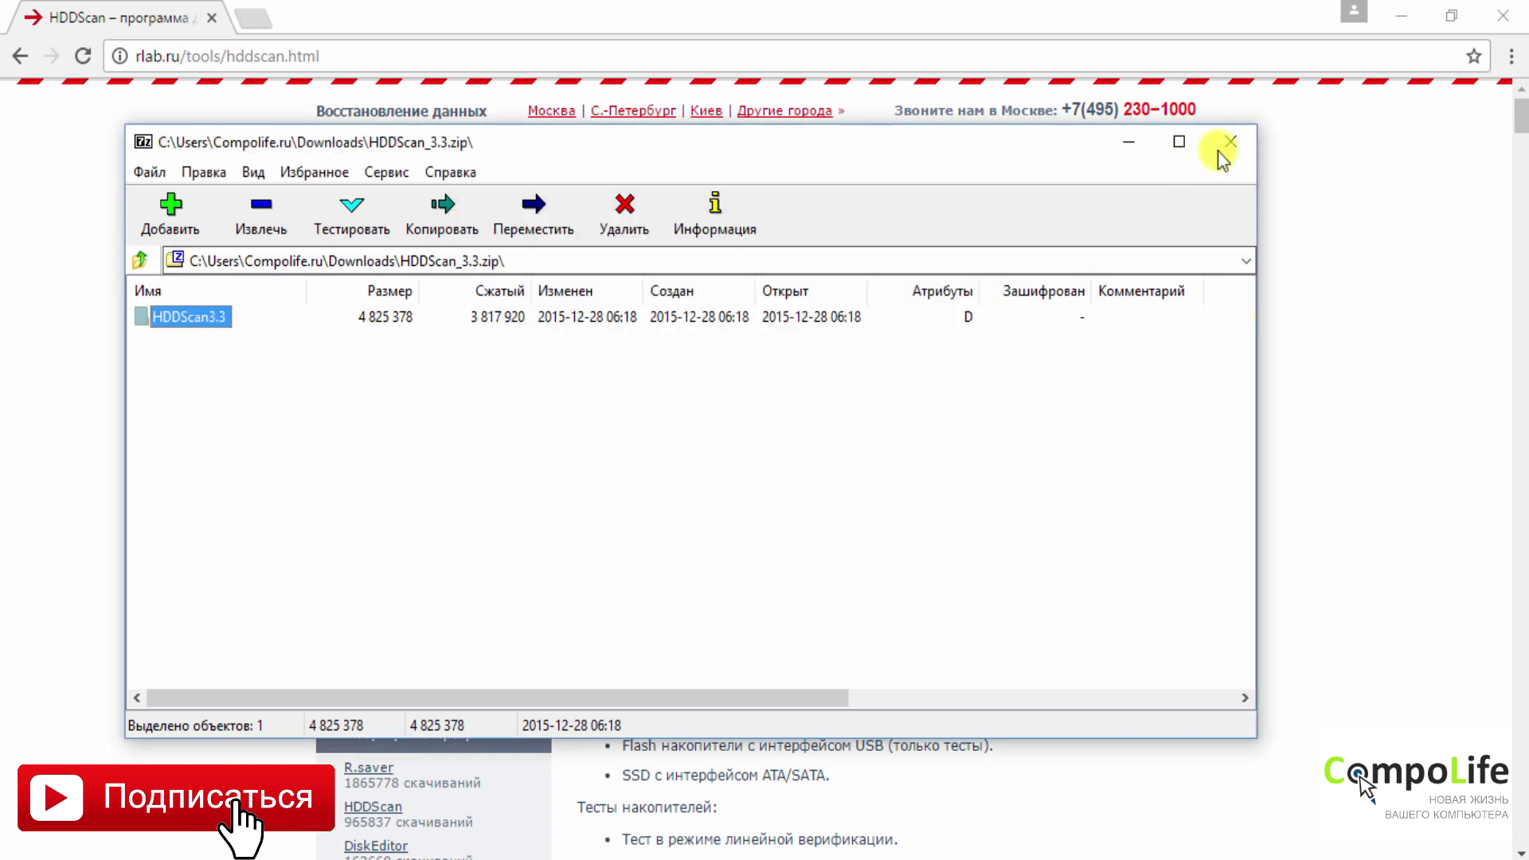
click(1229, 144)
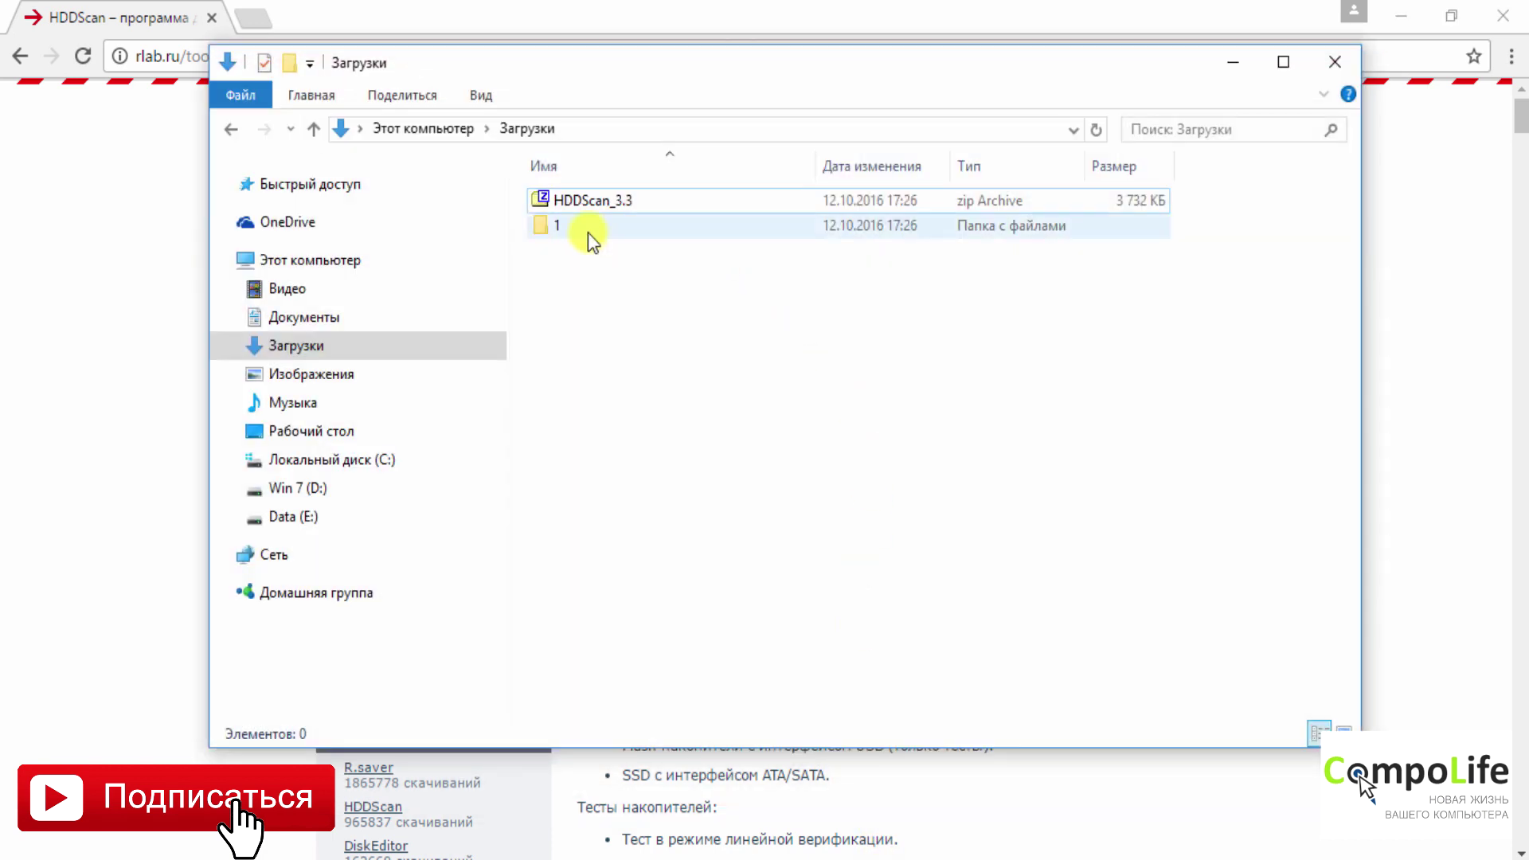
- Open the extracted HDDScan3.3 folder inside folder 1 and launch the HDDScan application
click(588, 233)
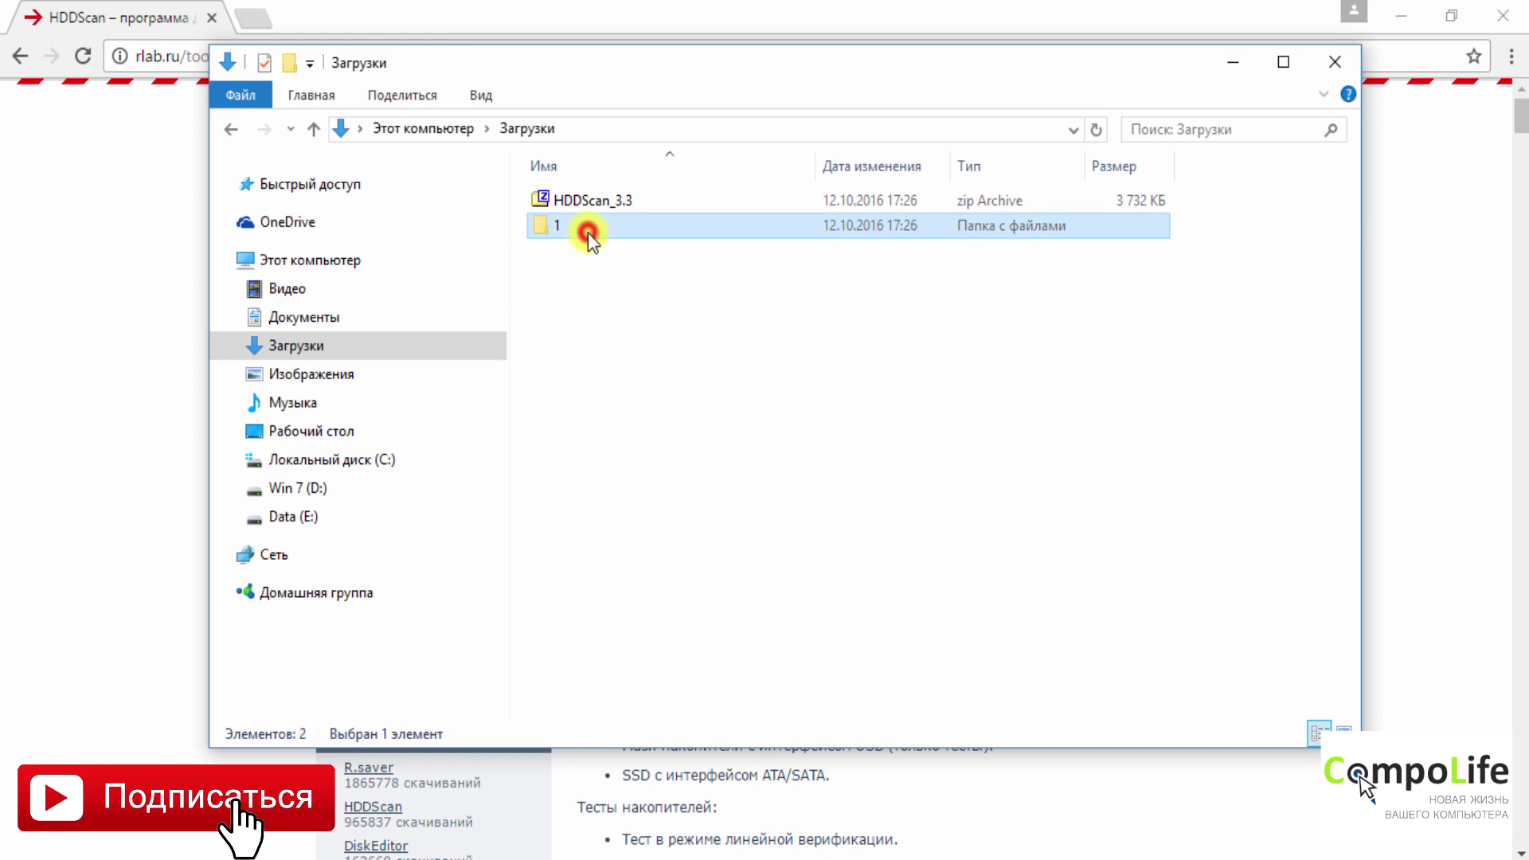
double_click(589, 233)
double_click(624, 202)
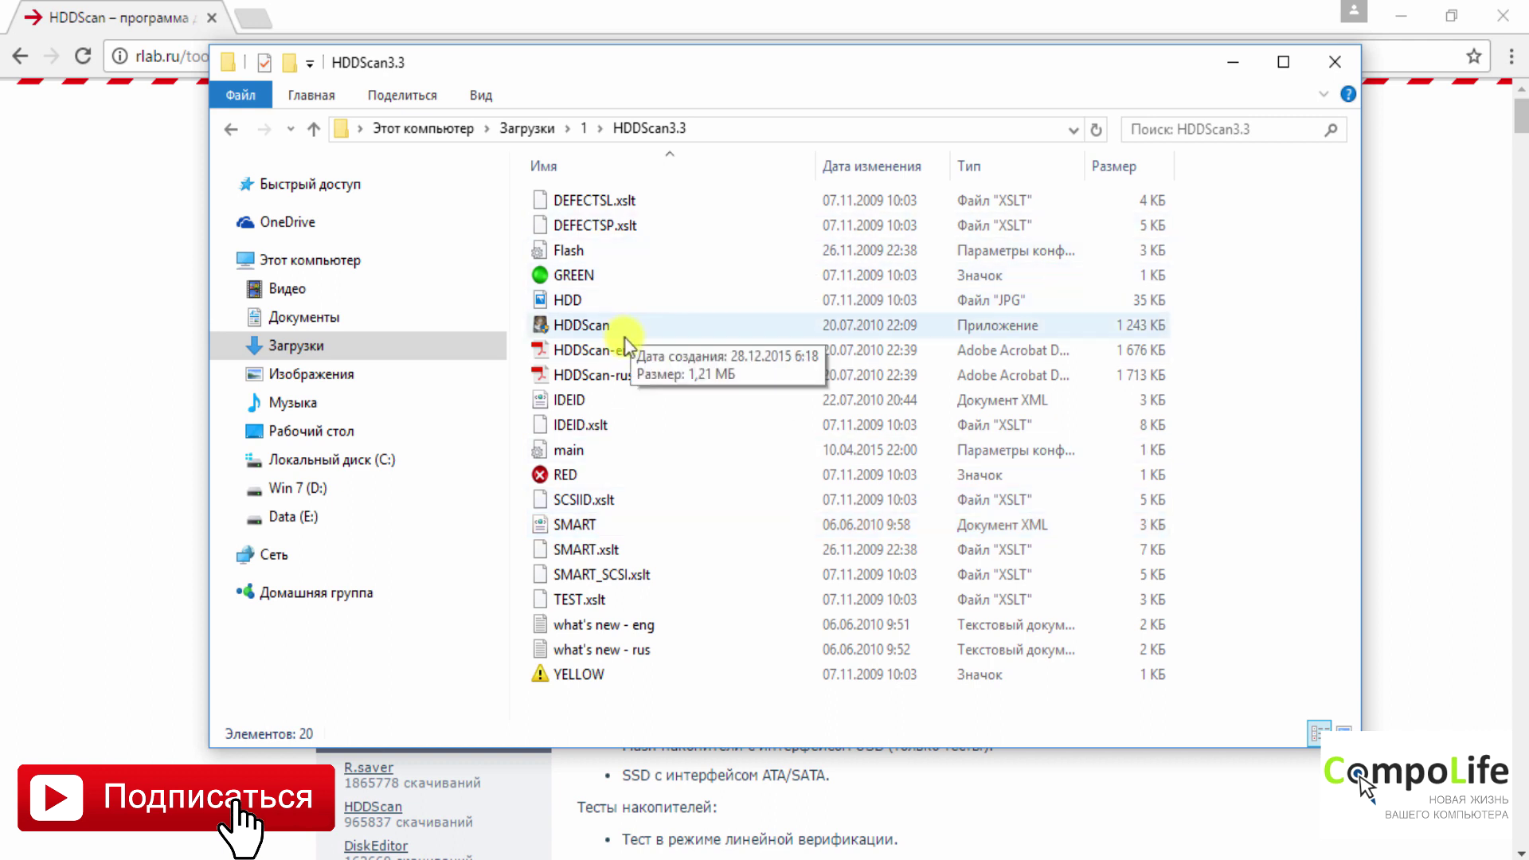
click(574, 329)
double_click(576, 329)
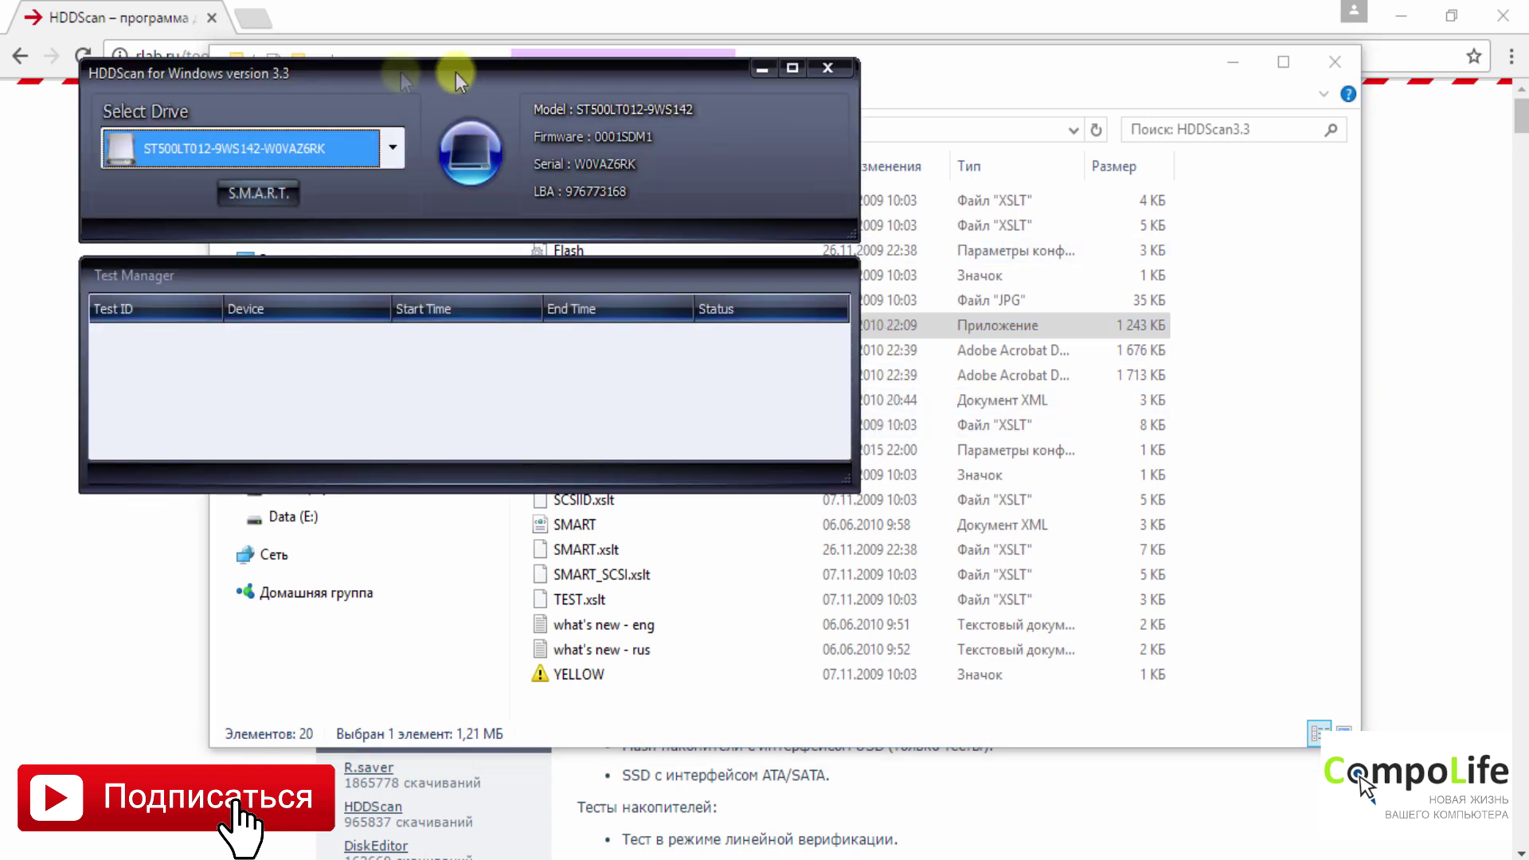
- Check the list of available drives and bring up the S.M.A.R.T. report for the ST500LT012-9WS142 drive
click(393, 151)
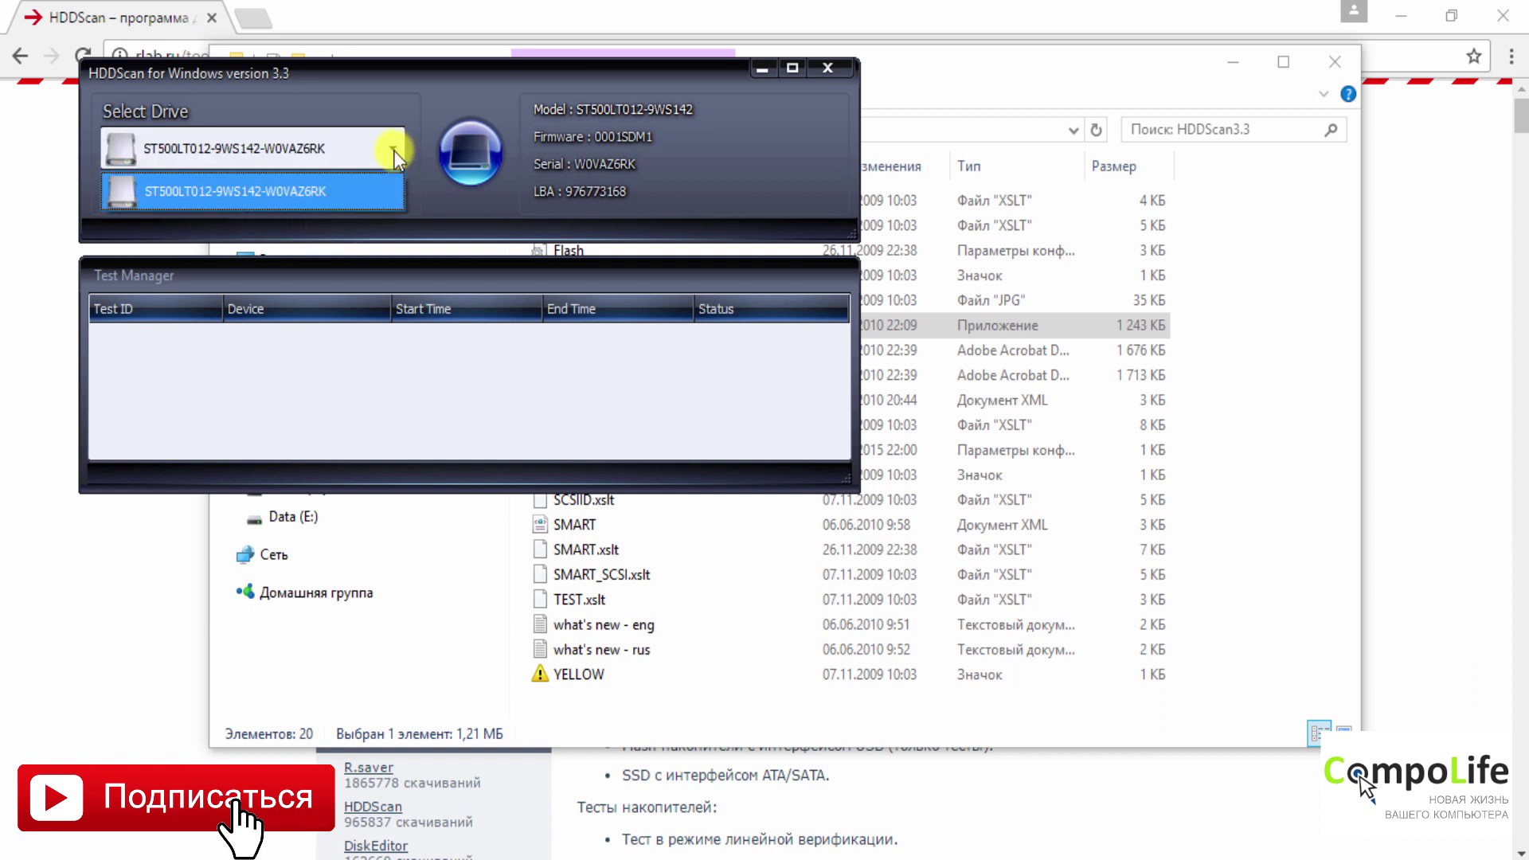
click(395, 151)
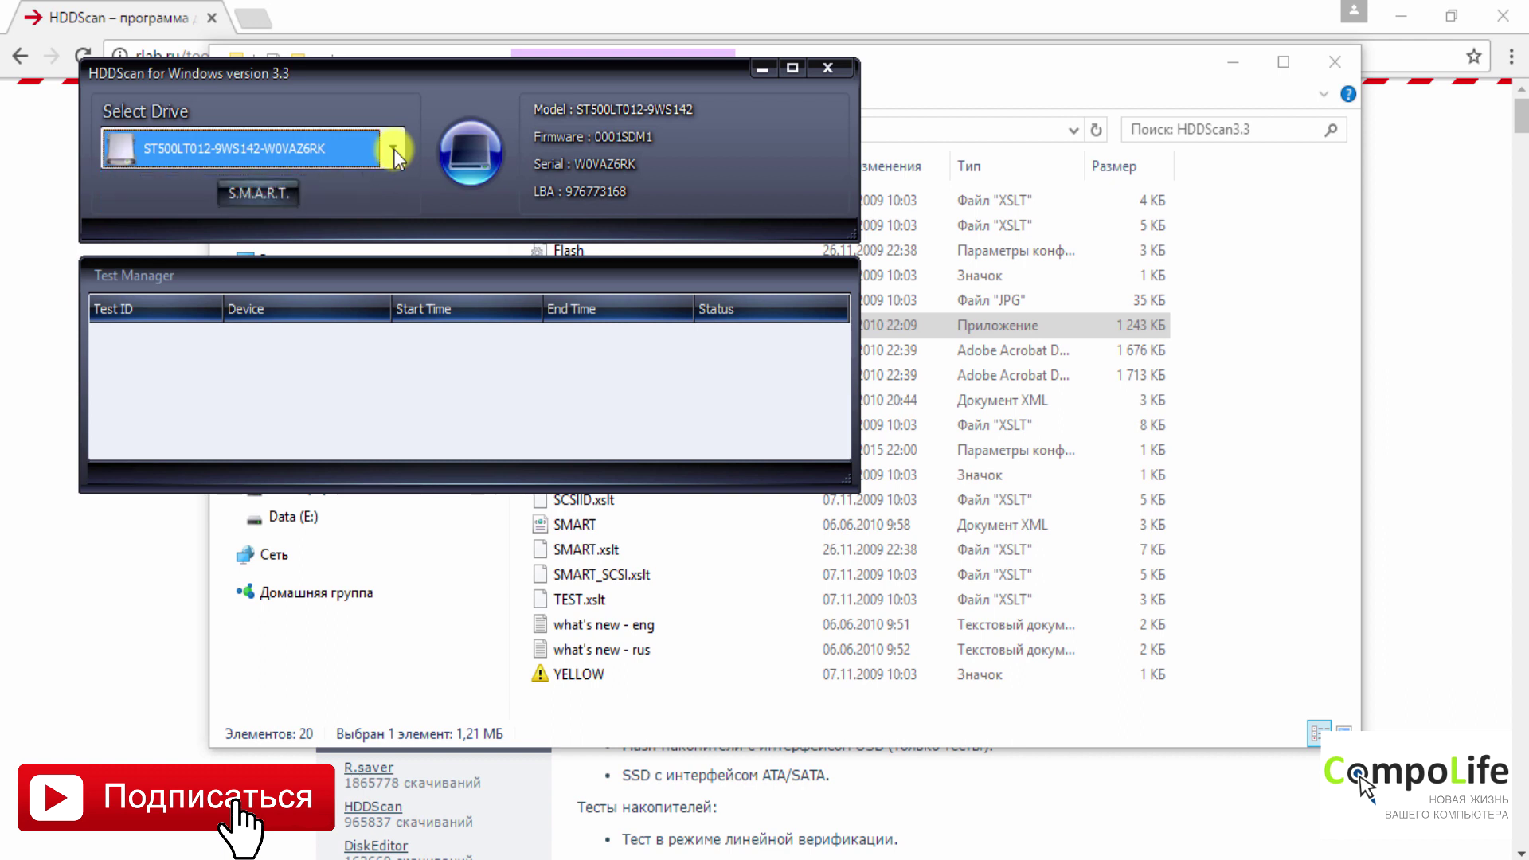
click(397, 151)
click(396, 151)
click(267, 195)
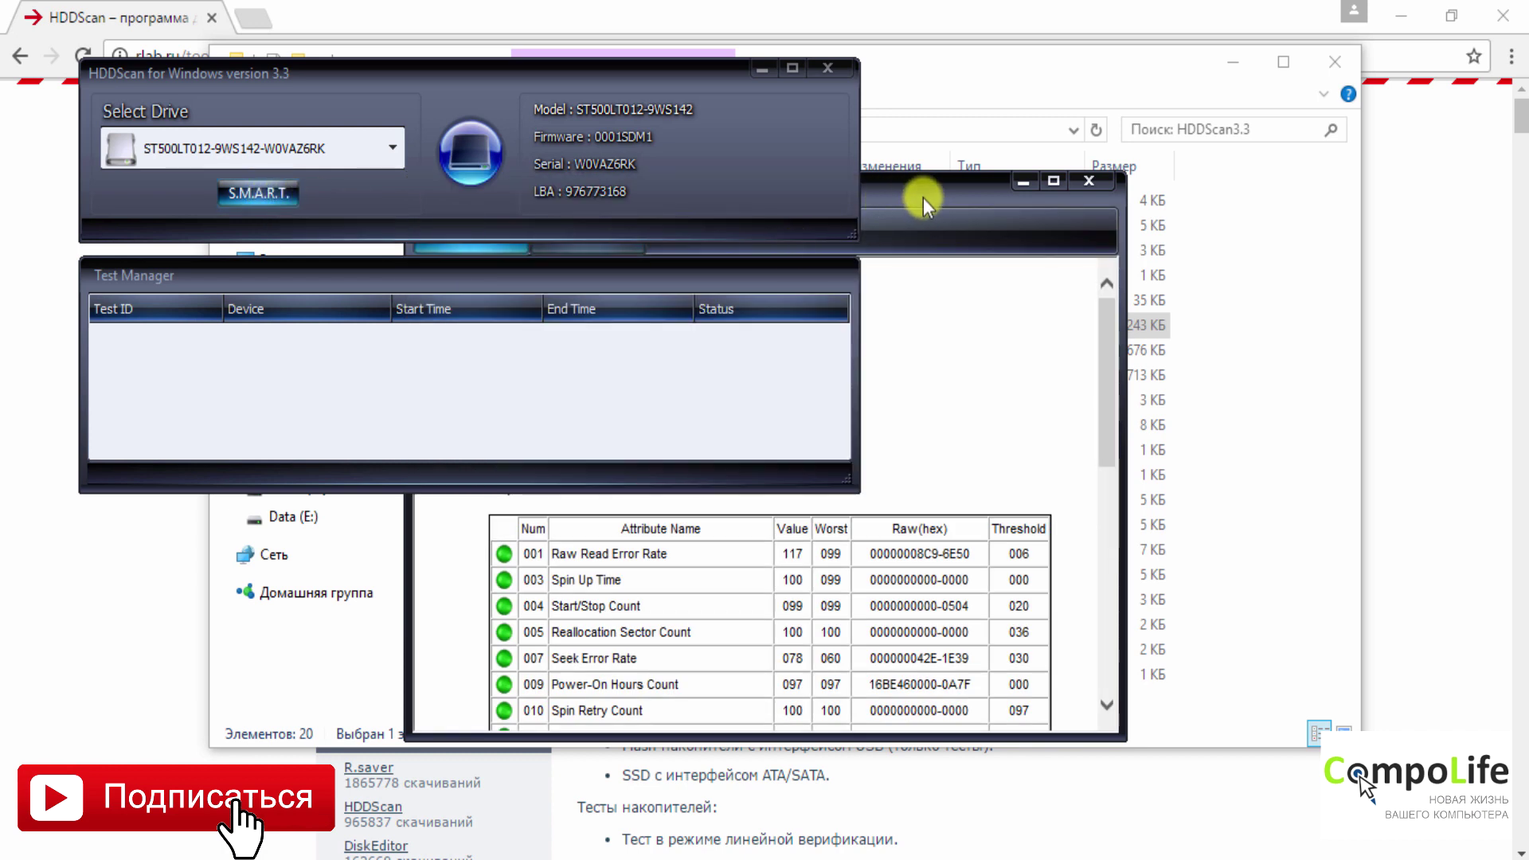
click(919, 196)
- Examine the drive's full S.M.A.R.T. attribute table, especially the Reallocation Event Count row, and close the report
drag(1108, 370, 1125, 457)
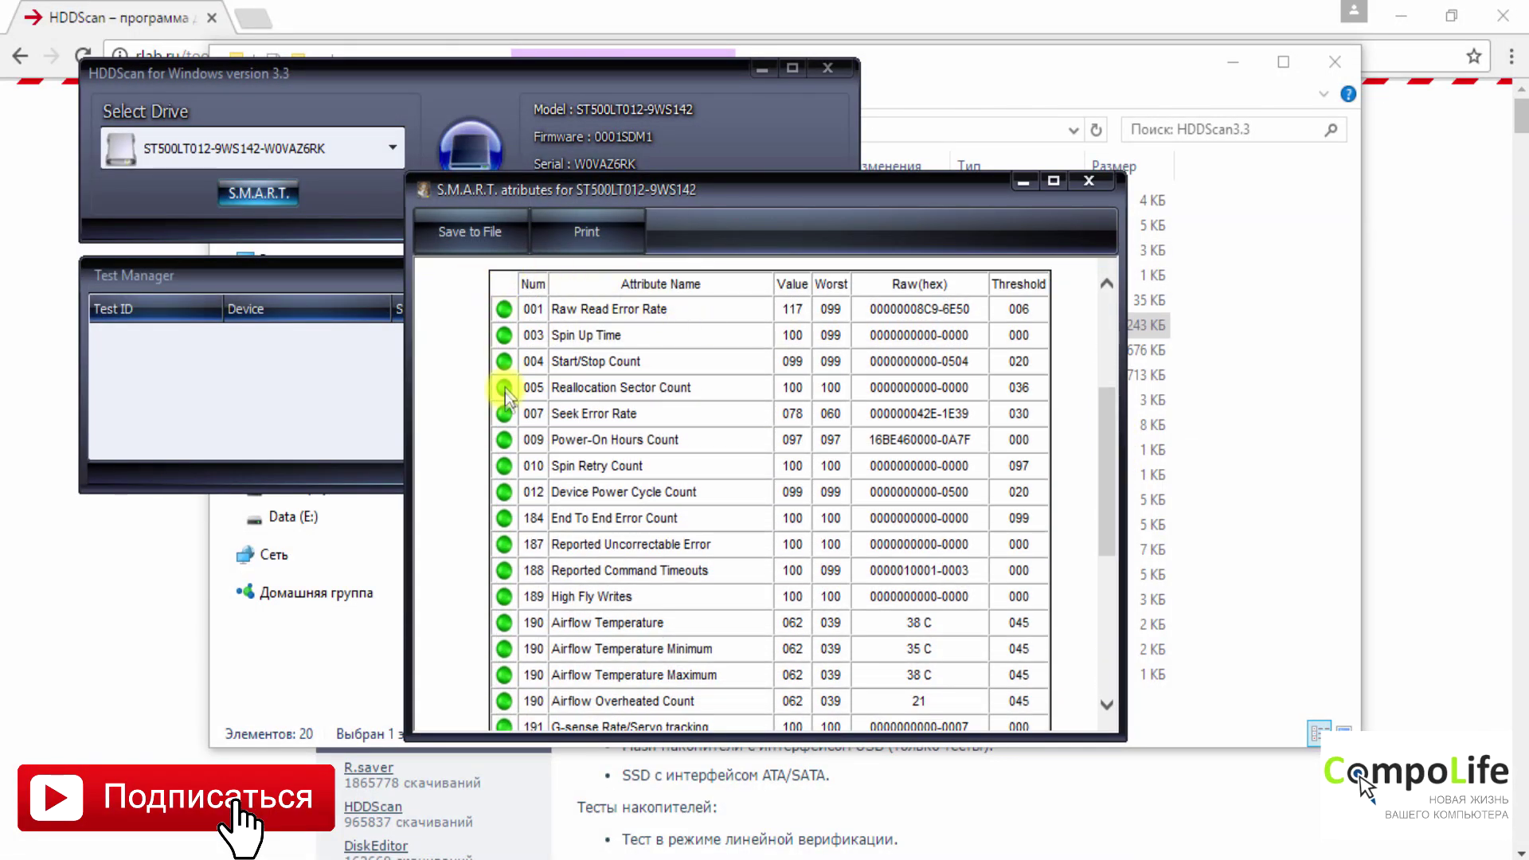
drag(1106, 502, 1113, 644)
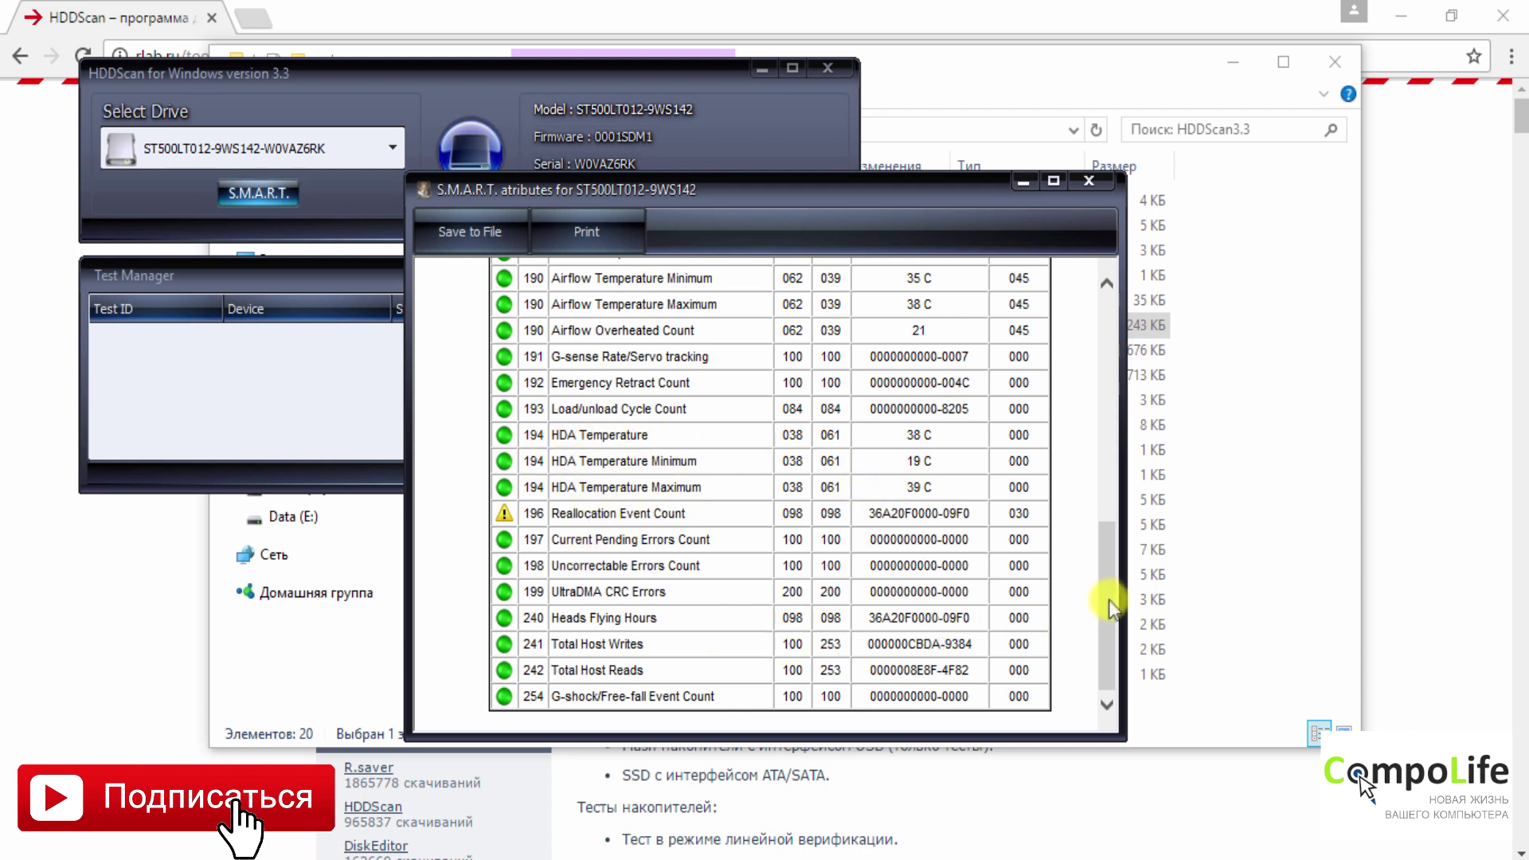
drag(1112, 607, 1107, 536)
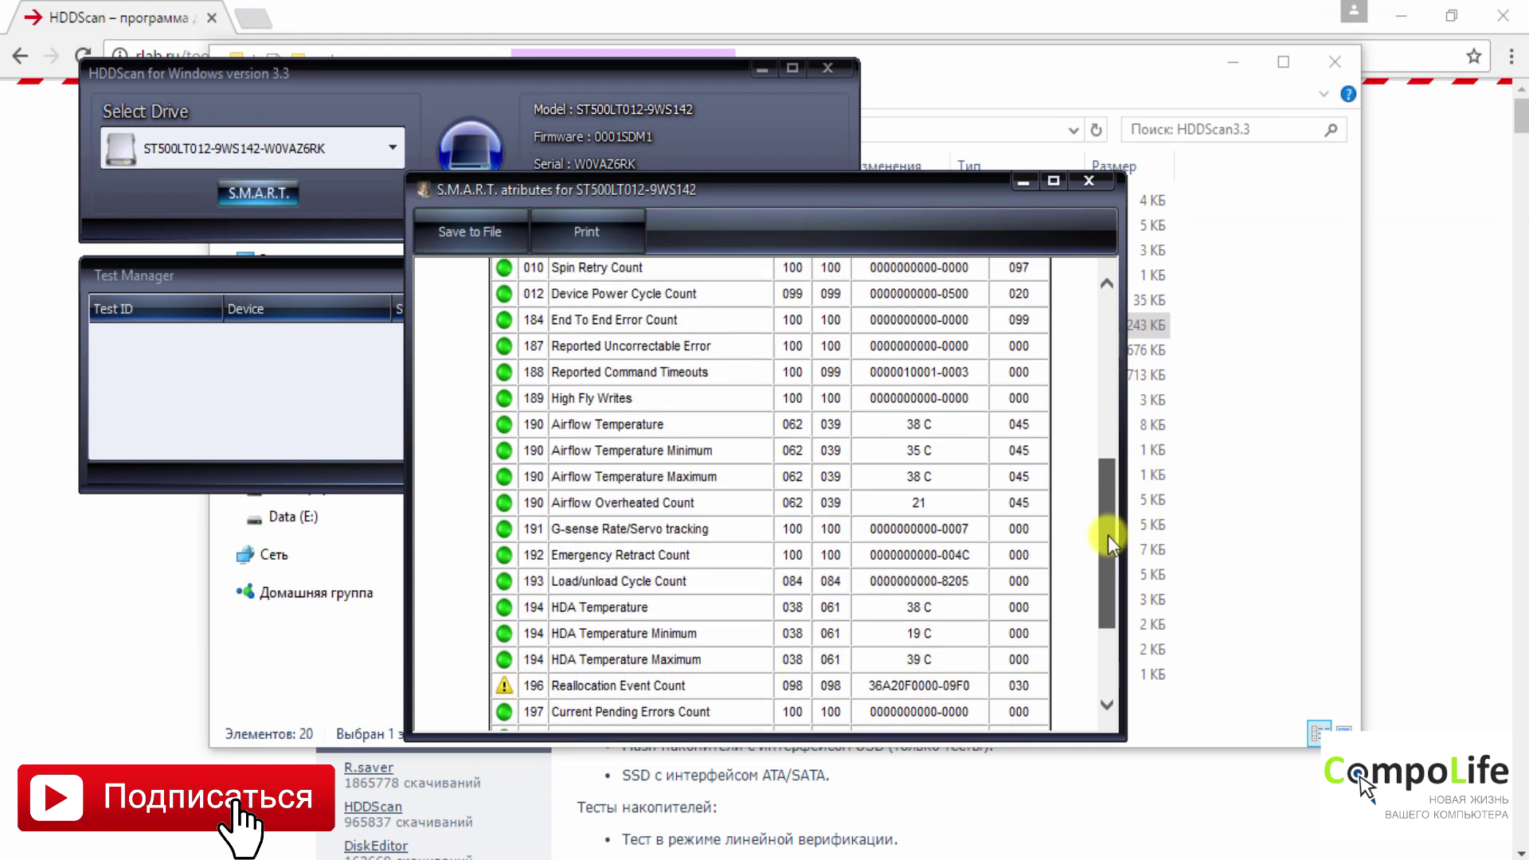
drag(1108, 535, 1132, 598)
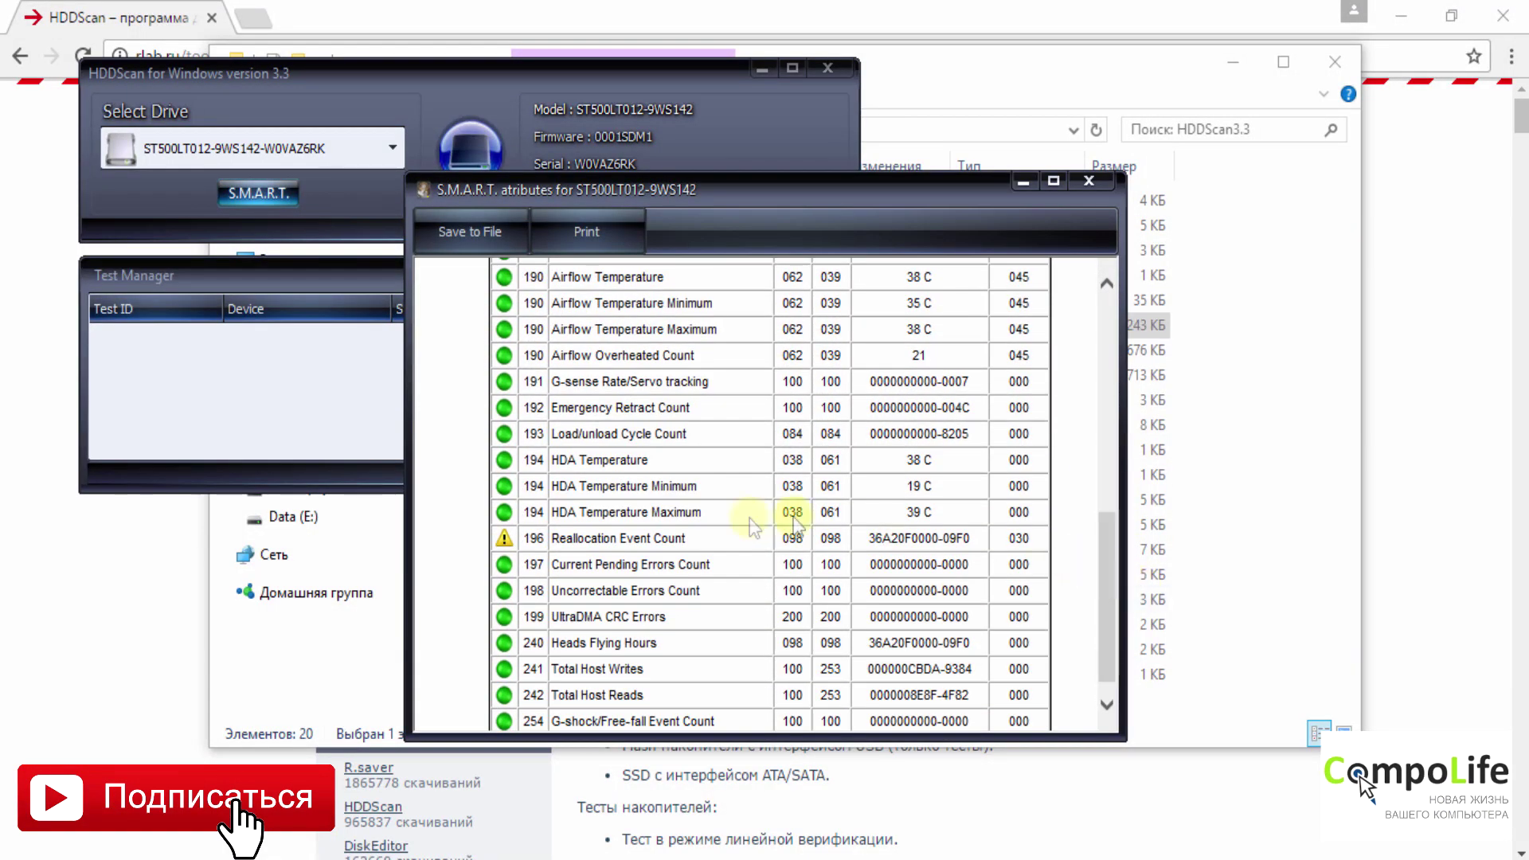
drag(555, 539, 754, 533)
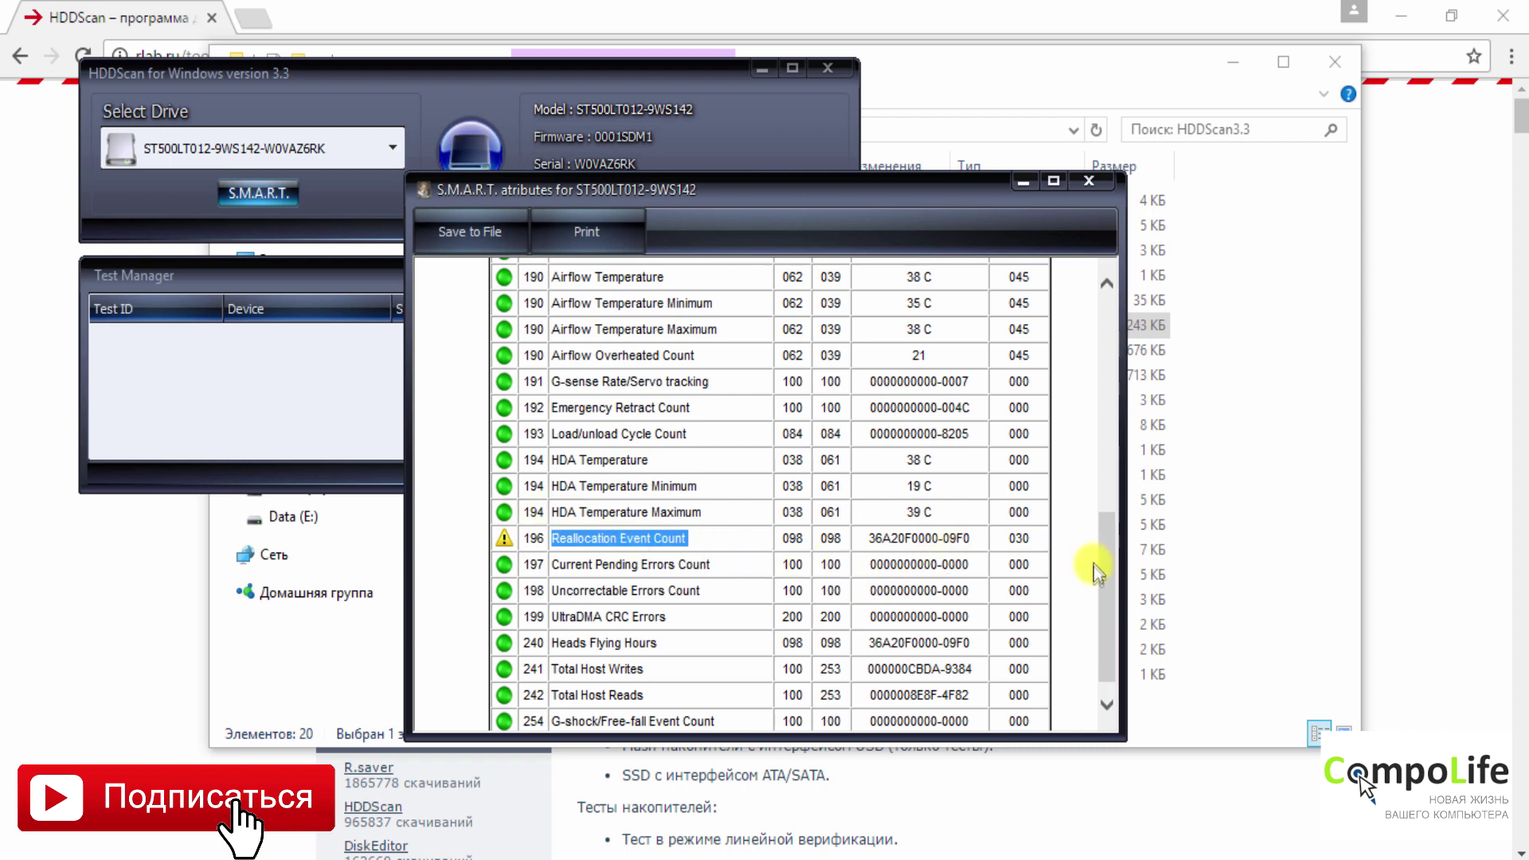
drag(1109, 573, 1109, 606)
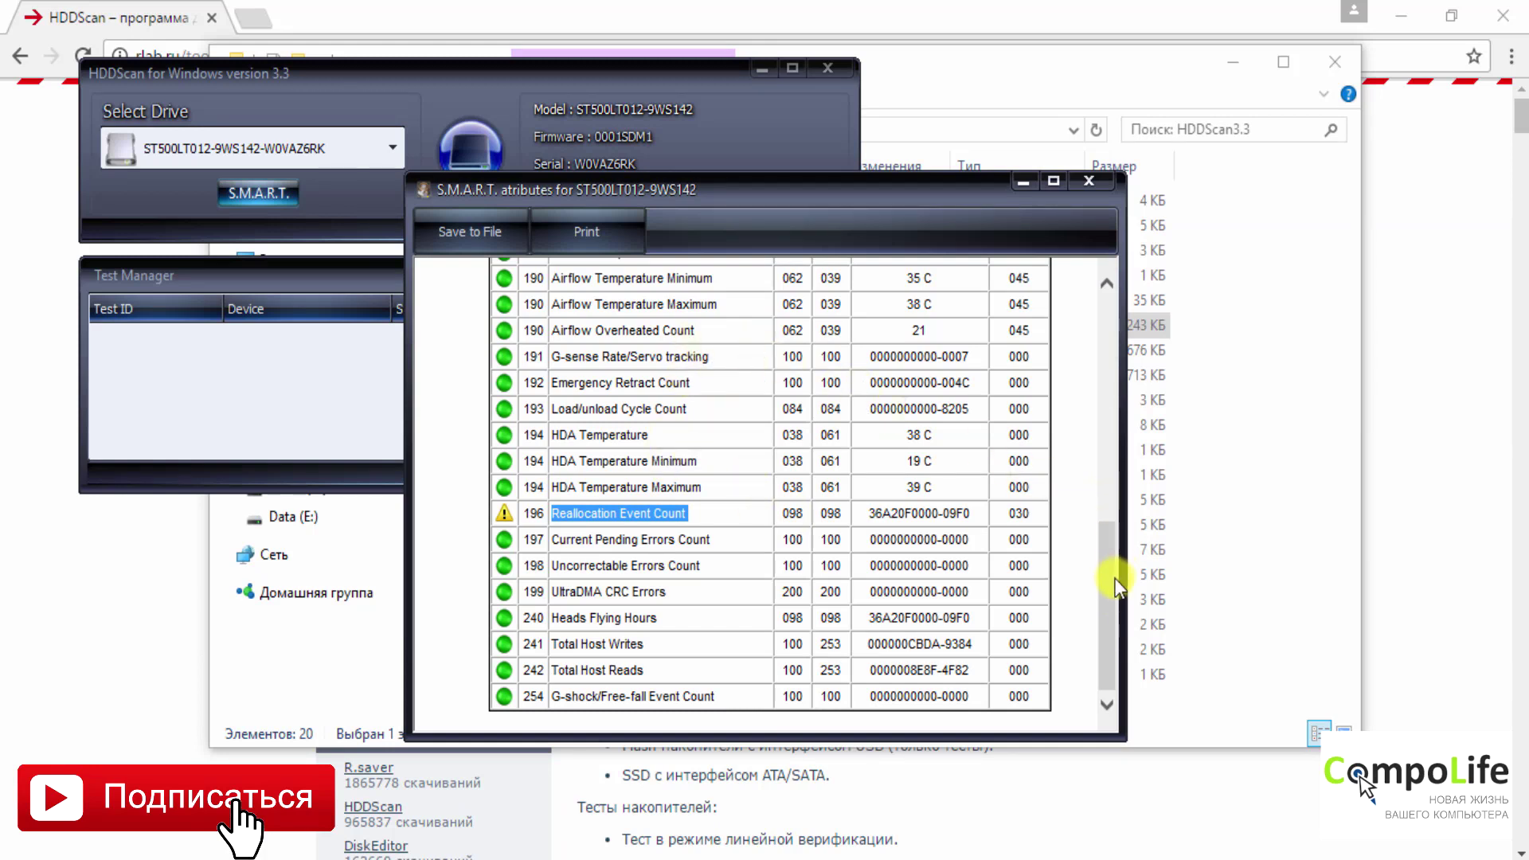
drag(1115, 578, 1092, 332)
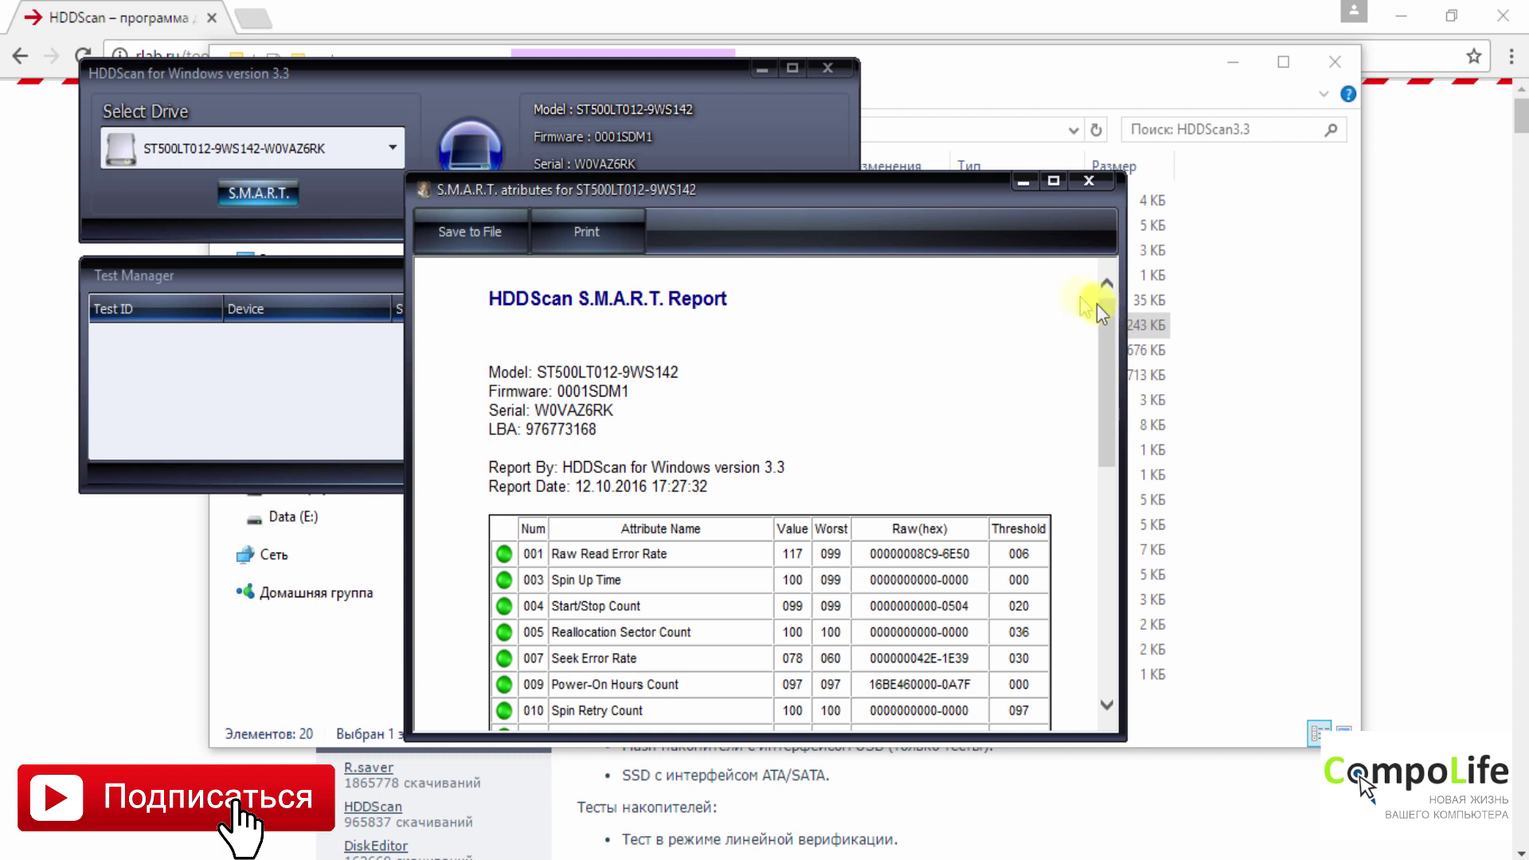
click(1091, 183)
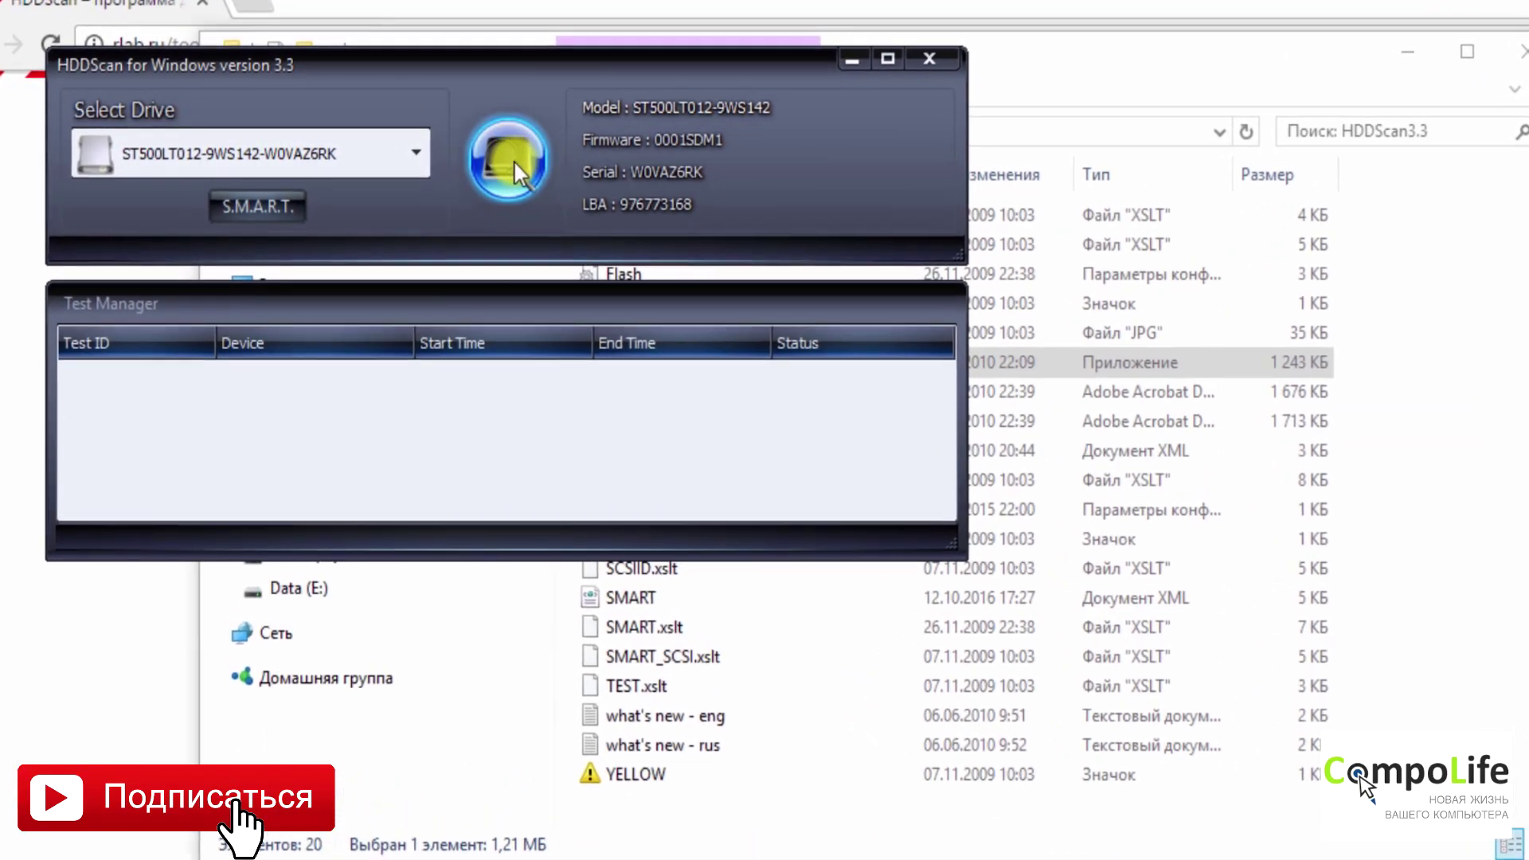
- Start a Read surface test on the drive from LBA 0 to 976773167 with a block size of 256
click(504, 157)
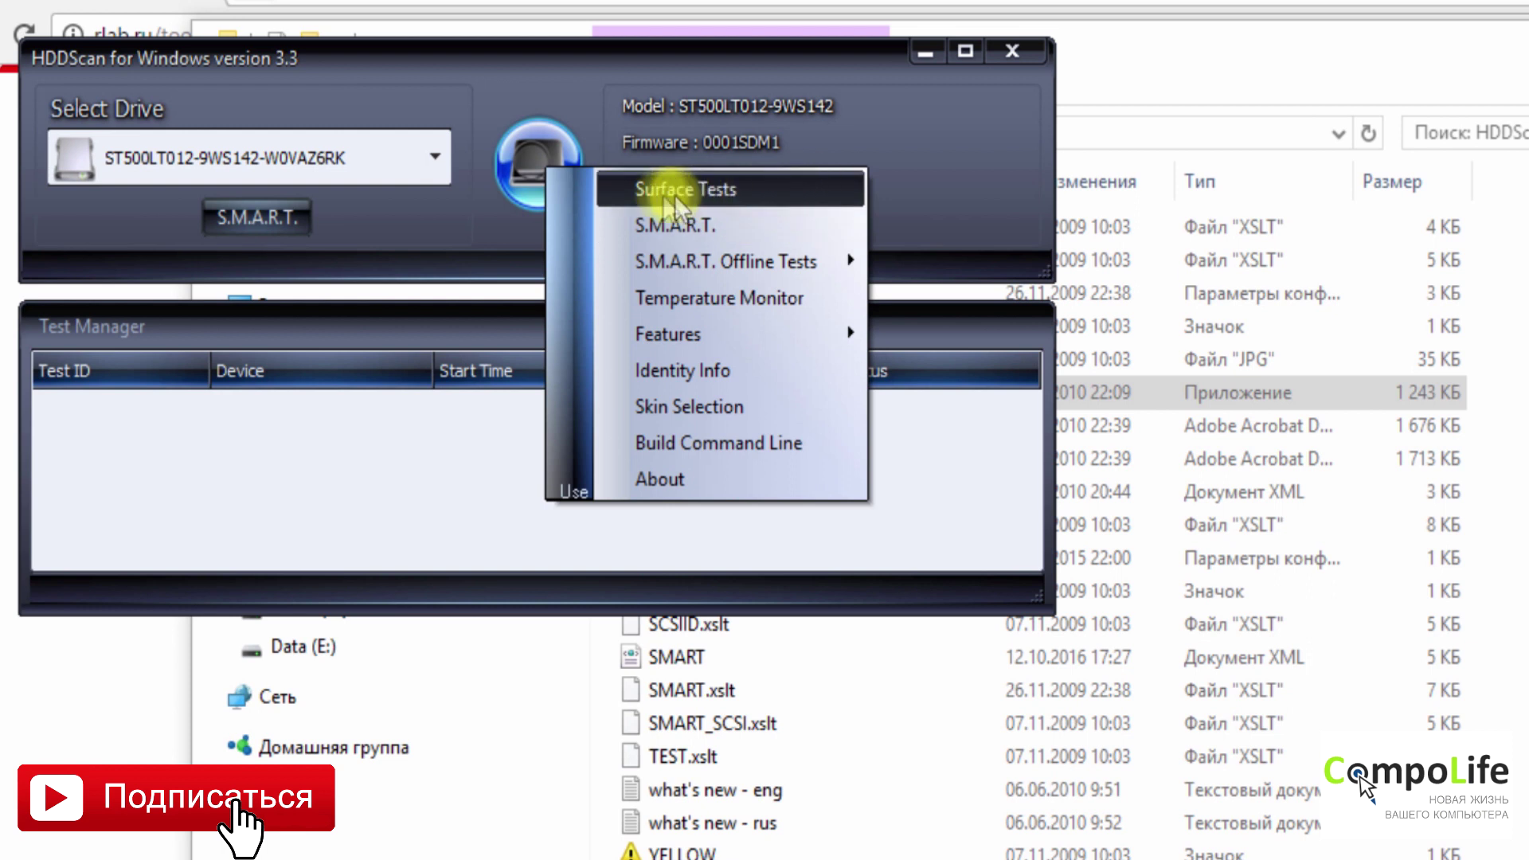
click(770, 193)
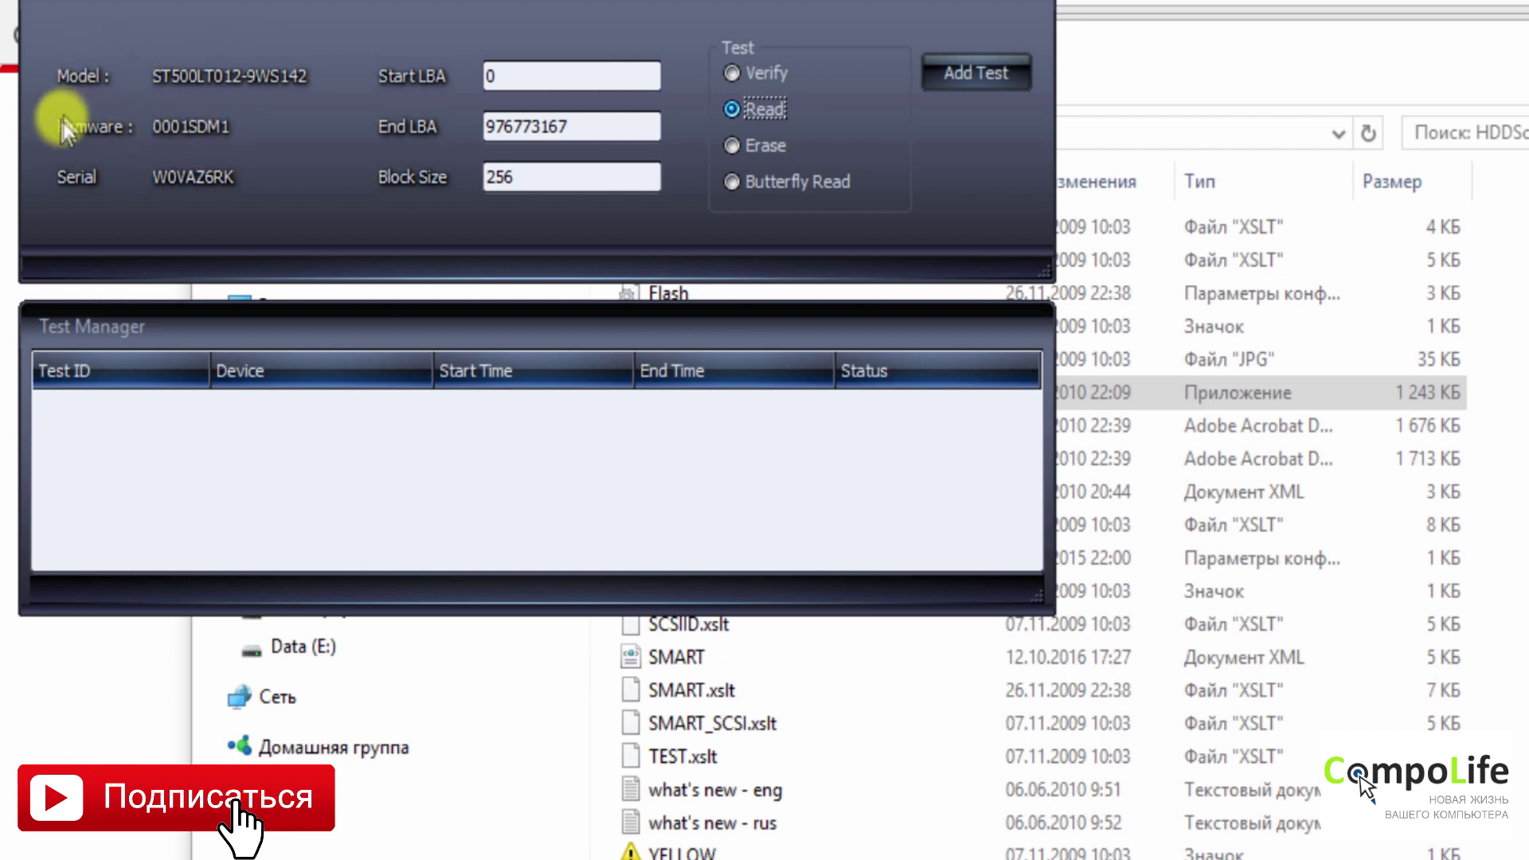
click(551, 76)
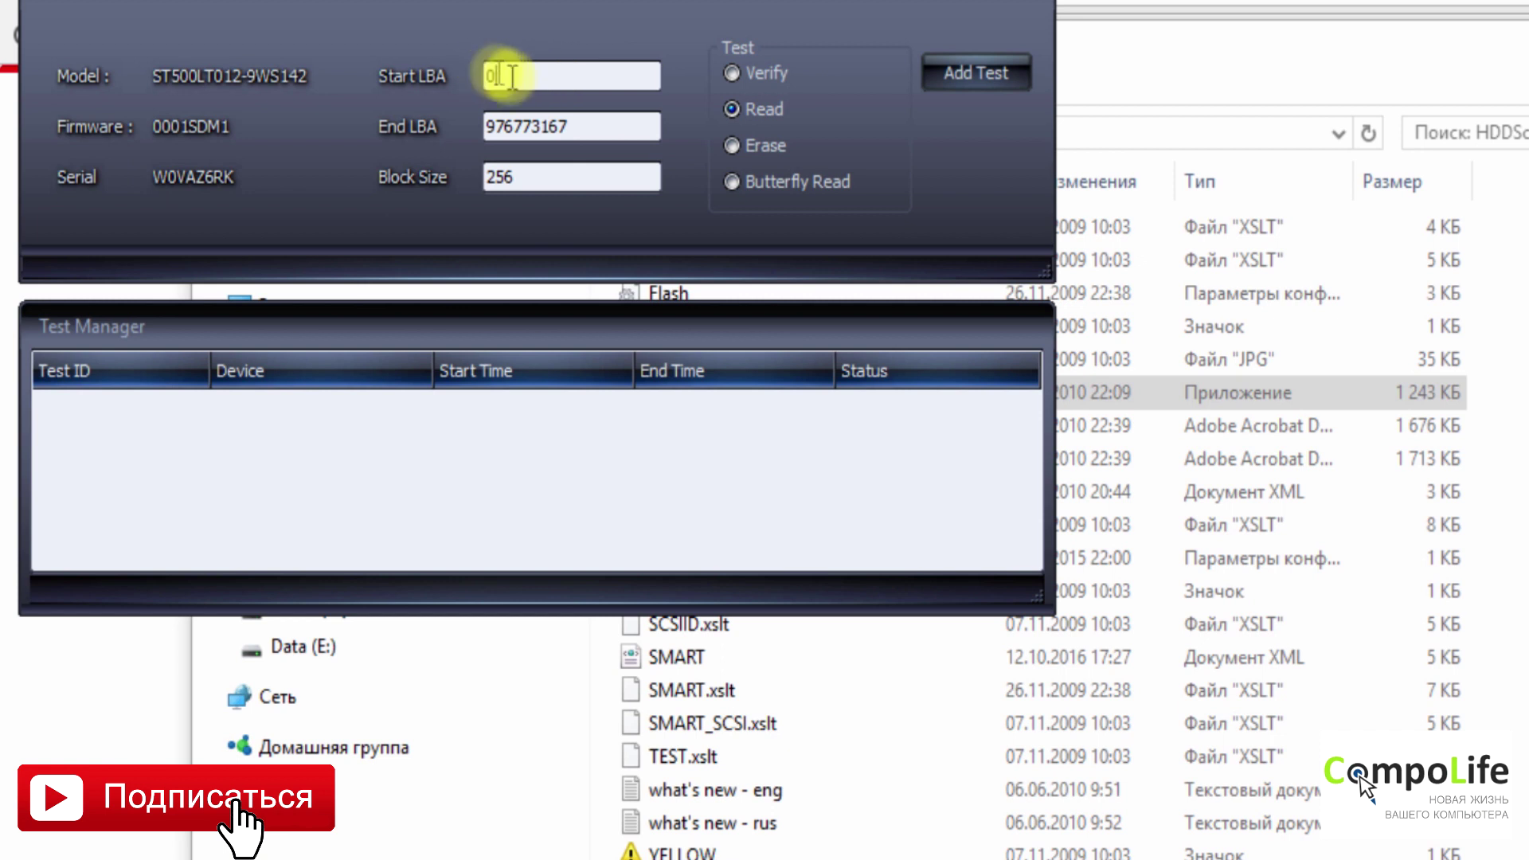
click(596, 129)
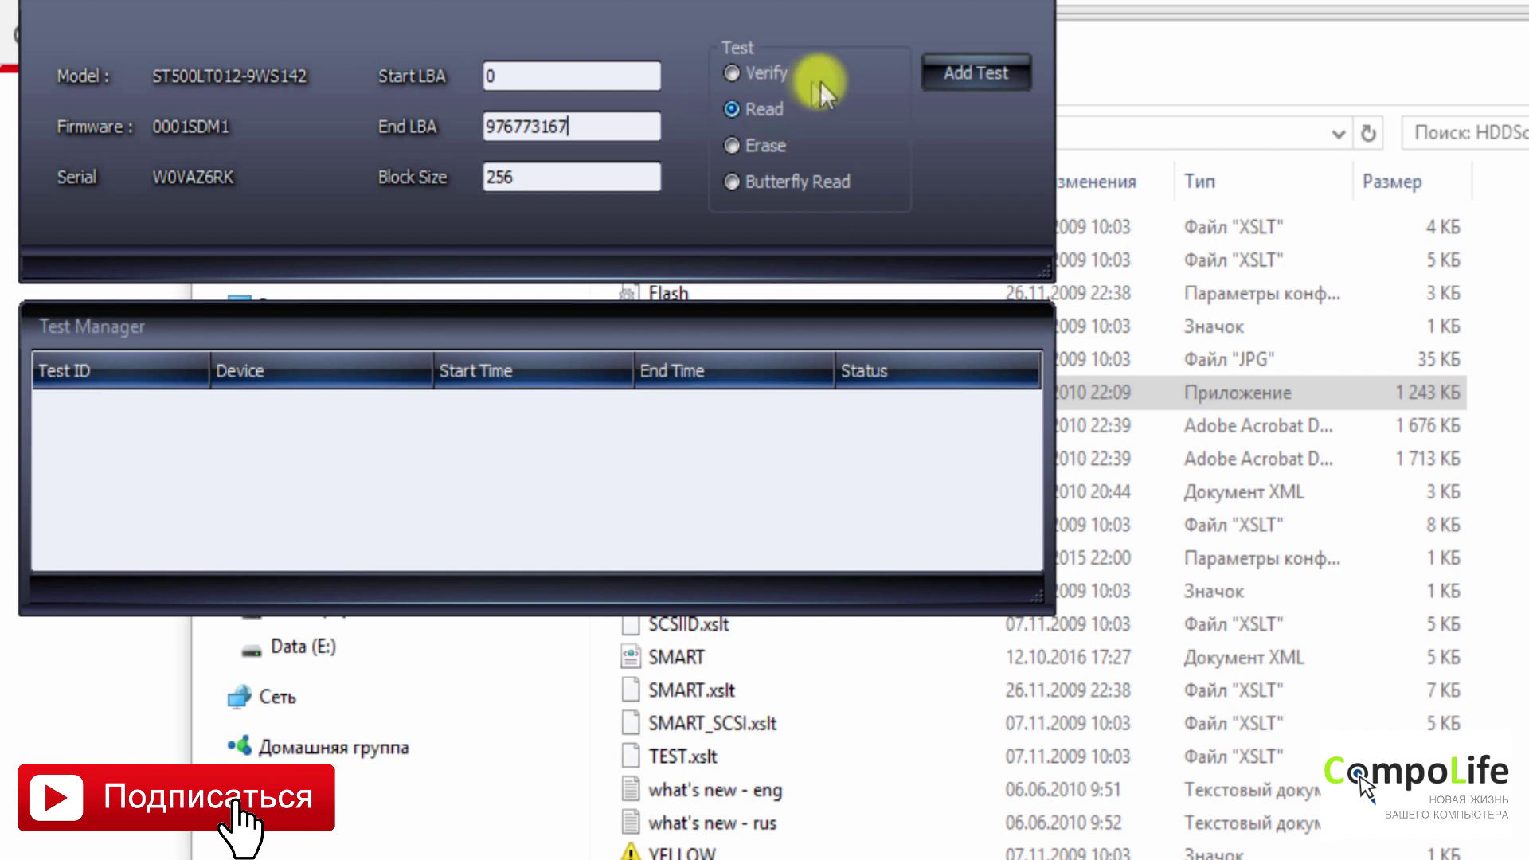
click(998, 75)
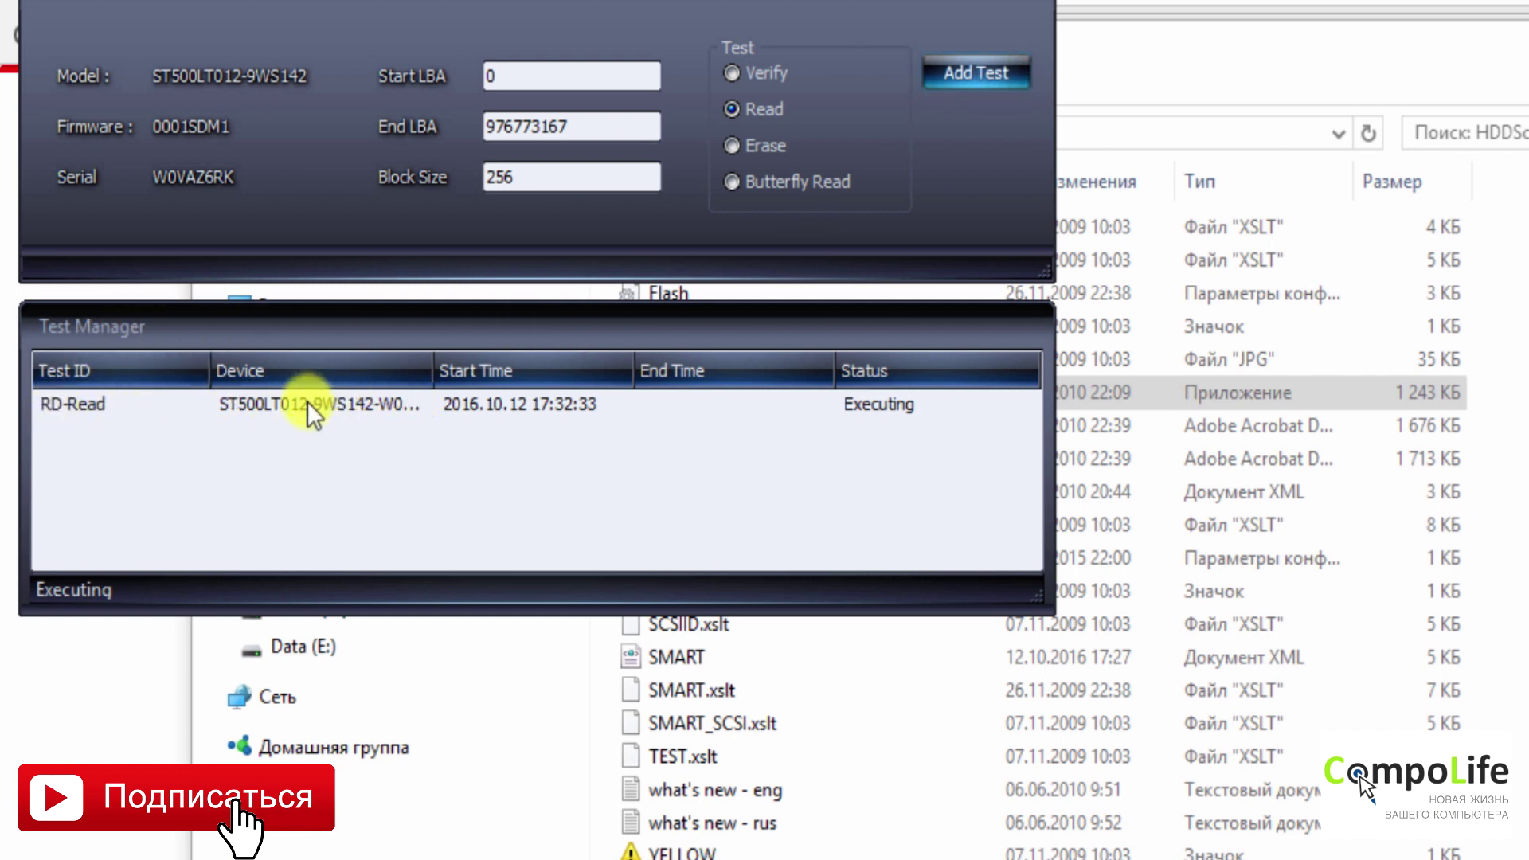
- Open the running Read test's details and examine the block response times throughout its map
double_click(378, 406)
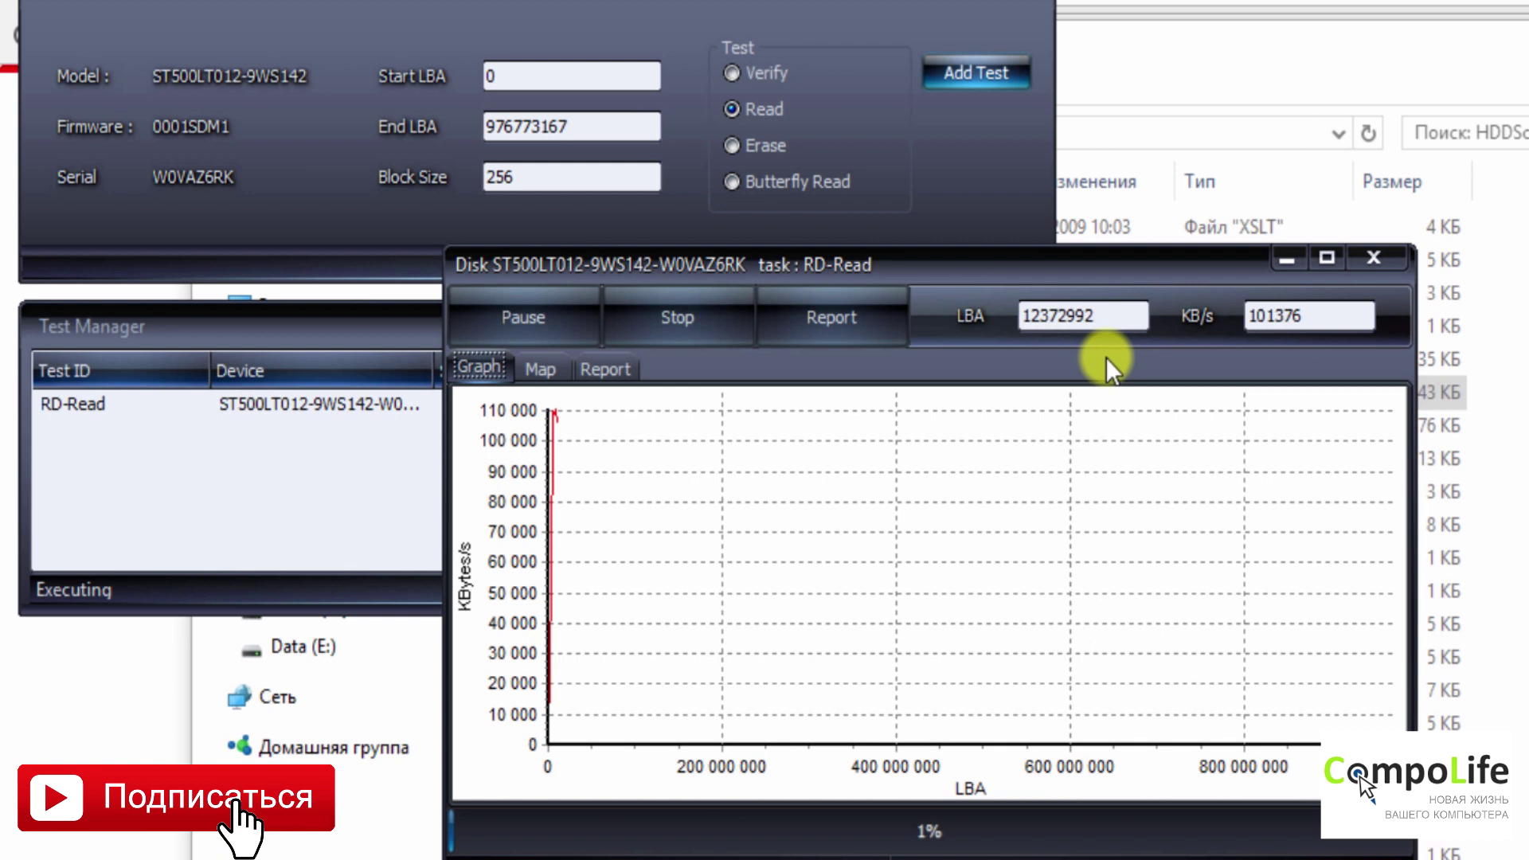
click(547, 372)
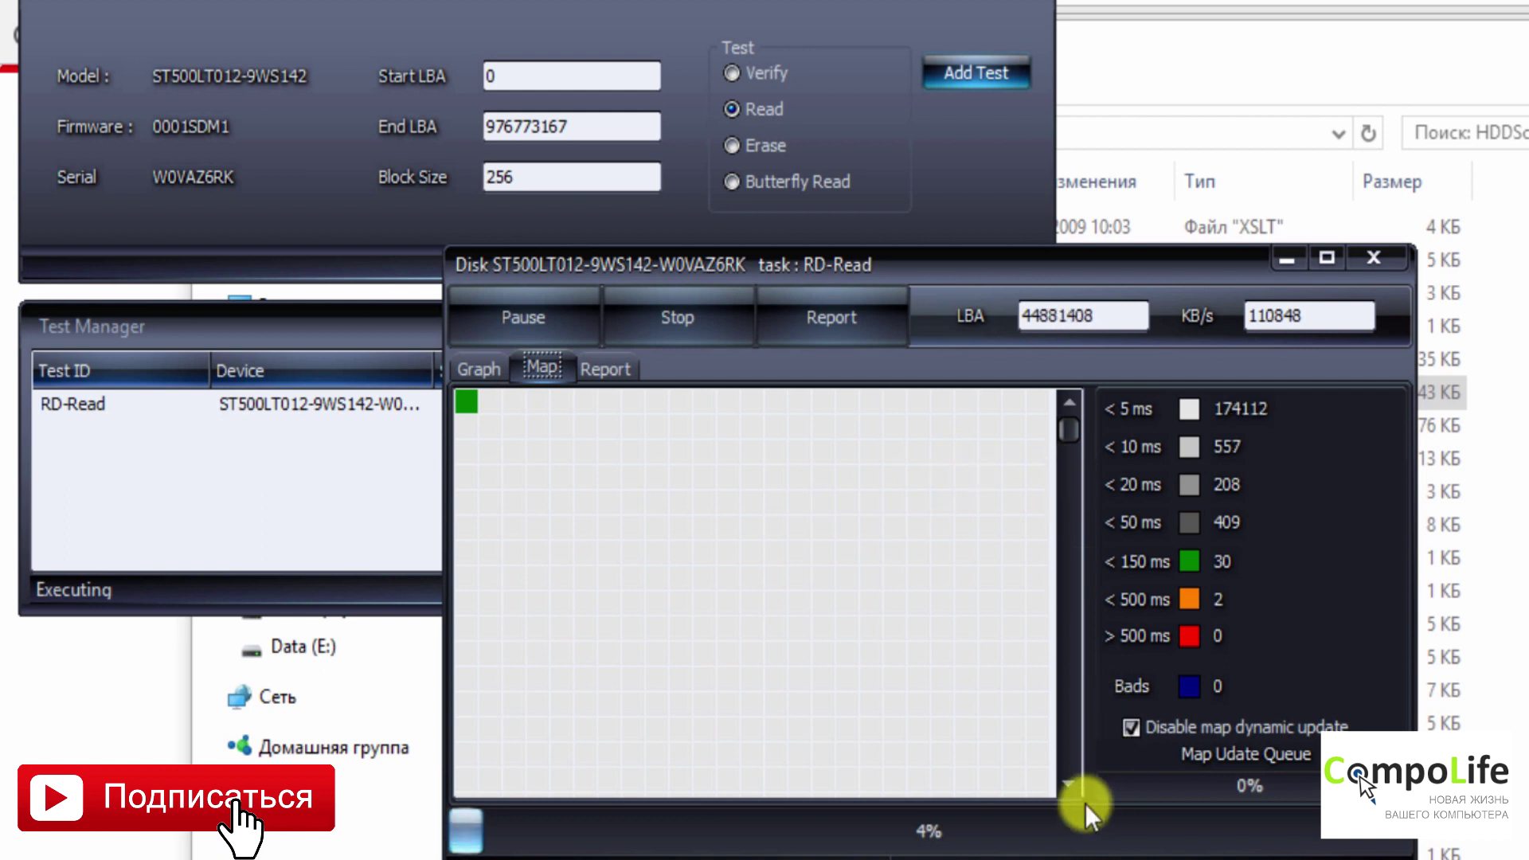
click(1063, 783)
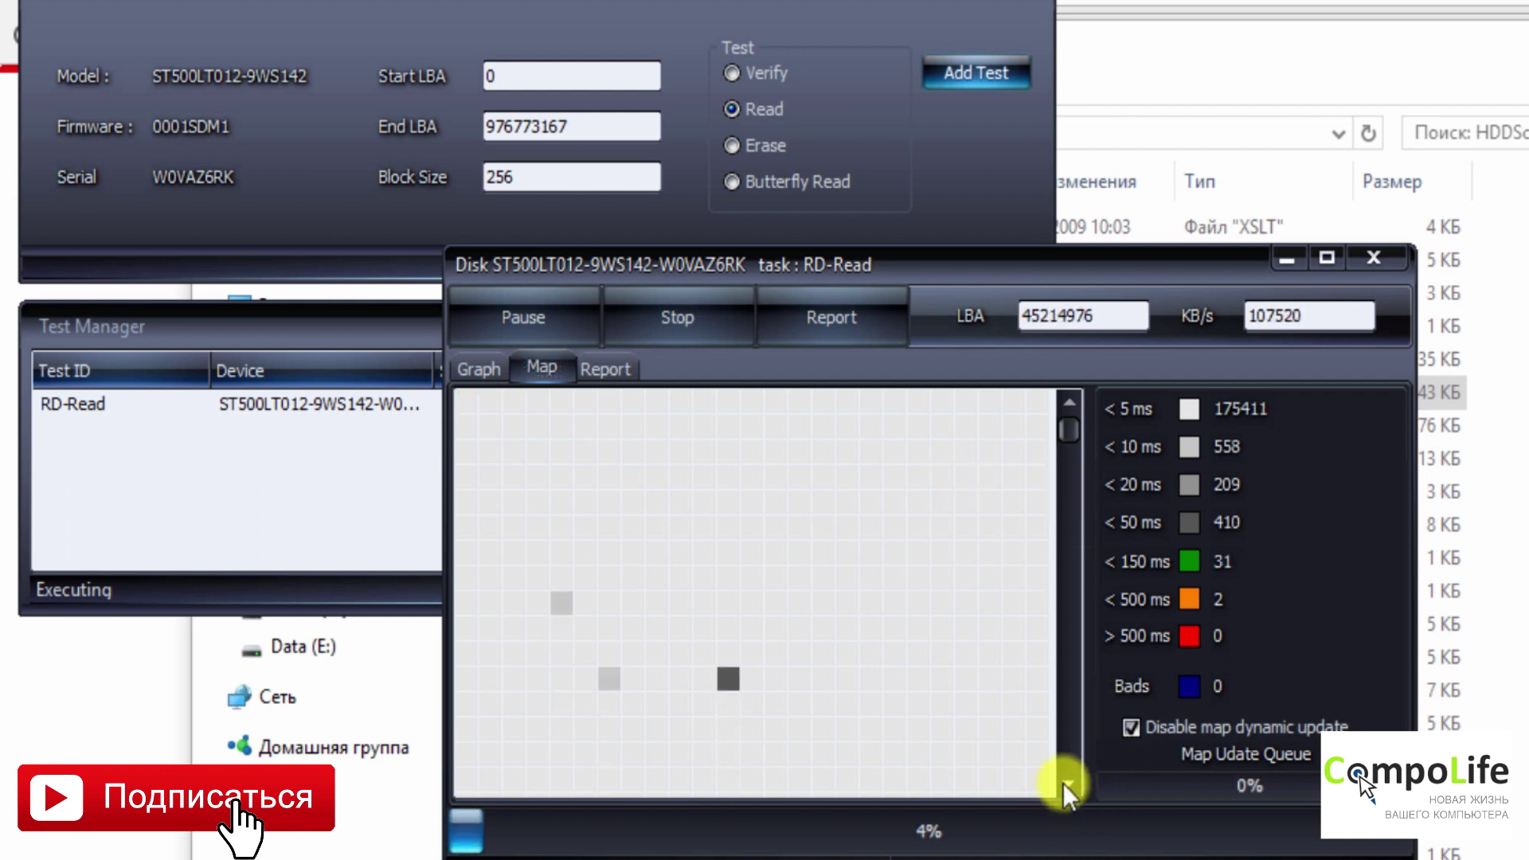
click(1062, 783)
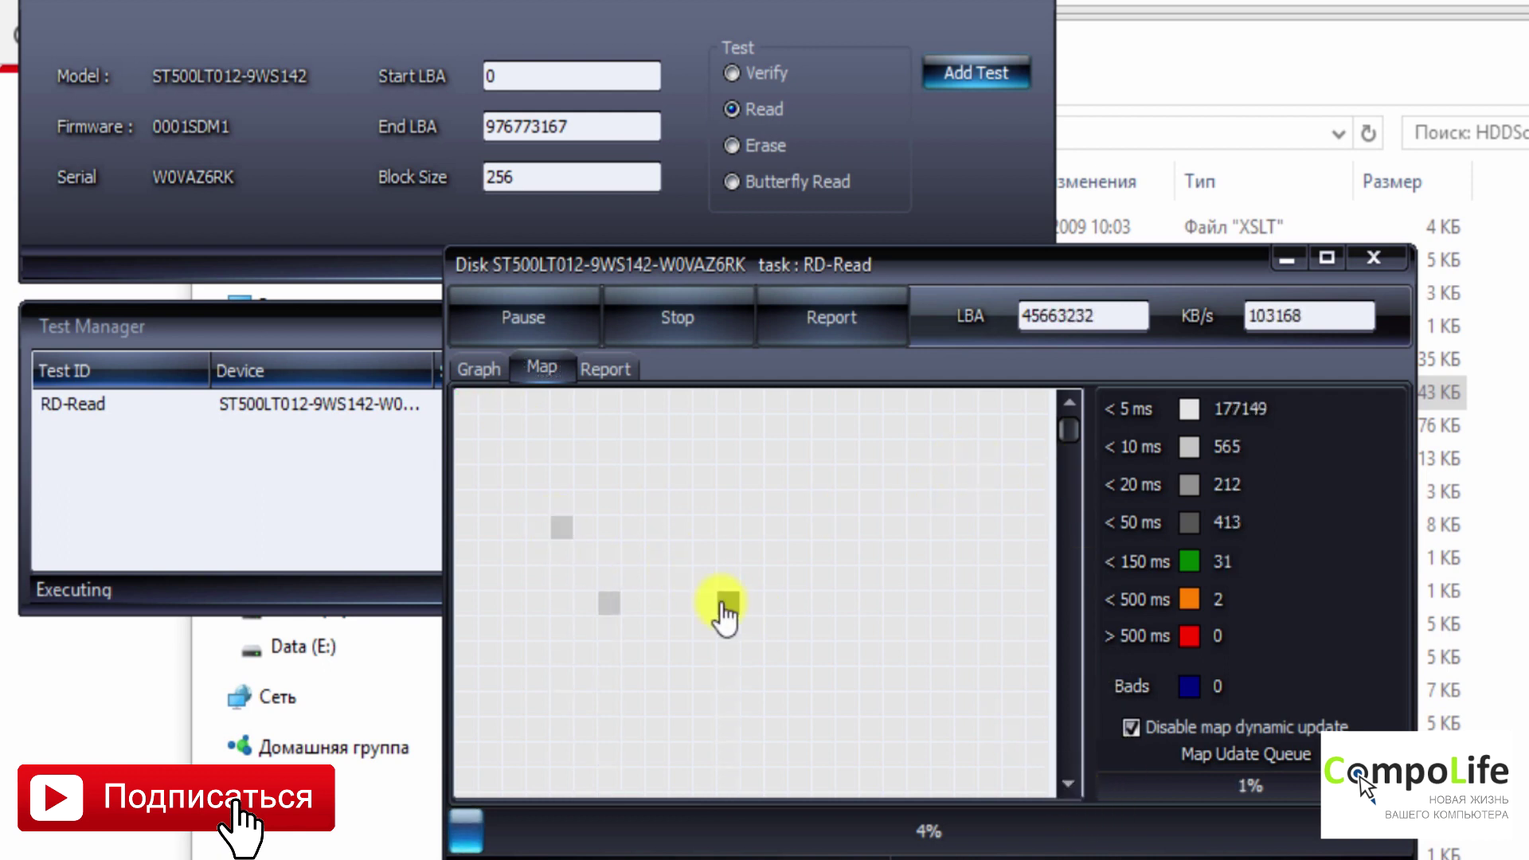
click(1064, 785)
click(1065, 786)
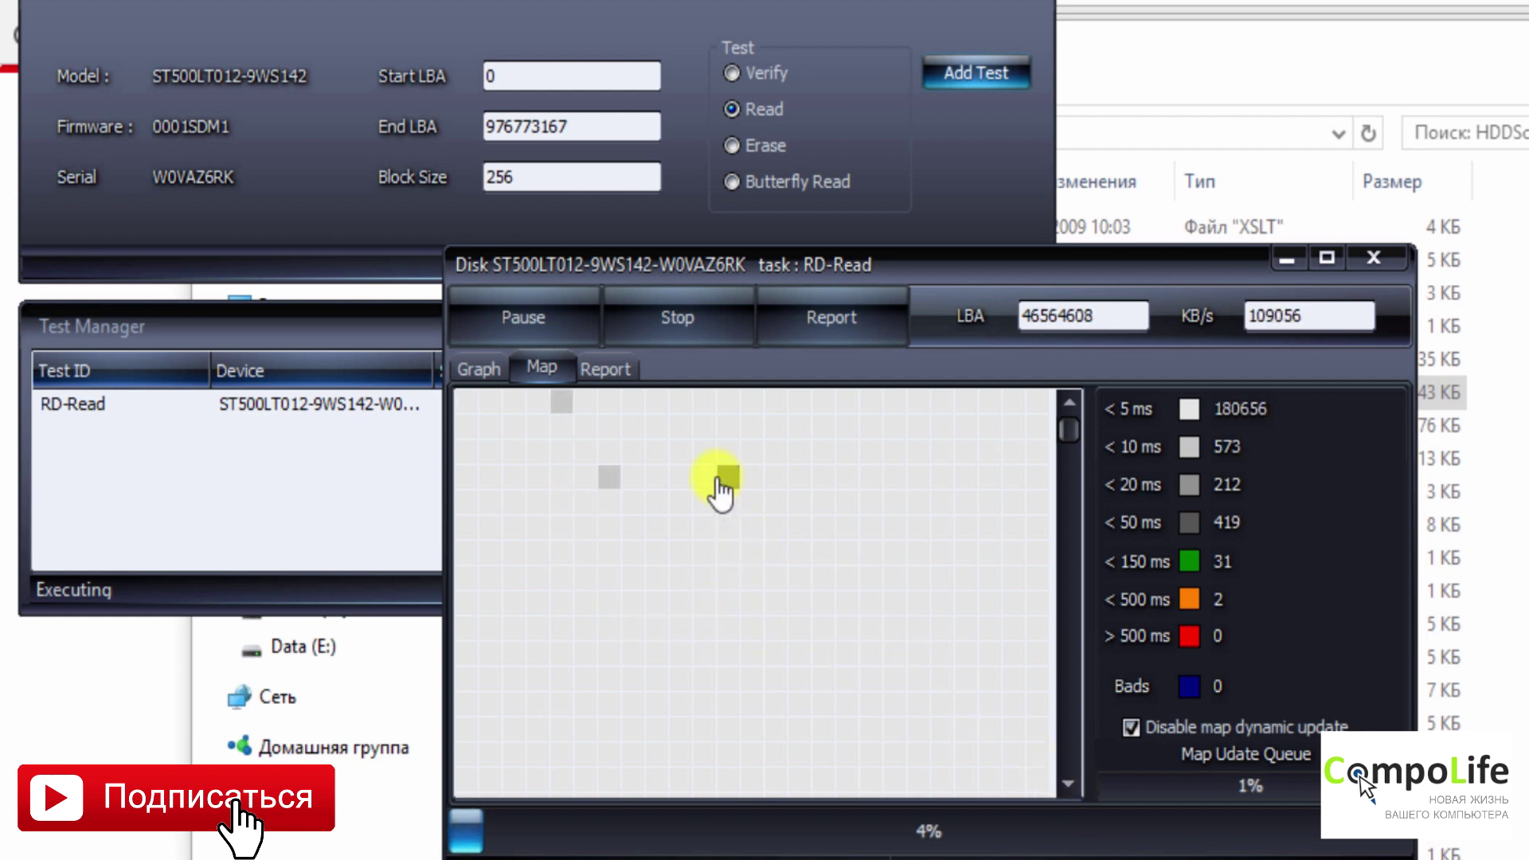
click(1068, 787)
click(1065, 787)
click(1067, 787)
click(1066, 786)
click(1066, 787)
click(1066, 787)
click(1066, 786)
click(1066, 787)
click(1067, 786)
click(1066, 786)
click(1066, 787)
click(1066, 786)
click(1066, 787)
click(1066, 787)
click(1066, 786)
click(1067, 786)
click(1066, 787)
click(1066, 786)
drag(1068, 439, 1063, 471)
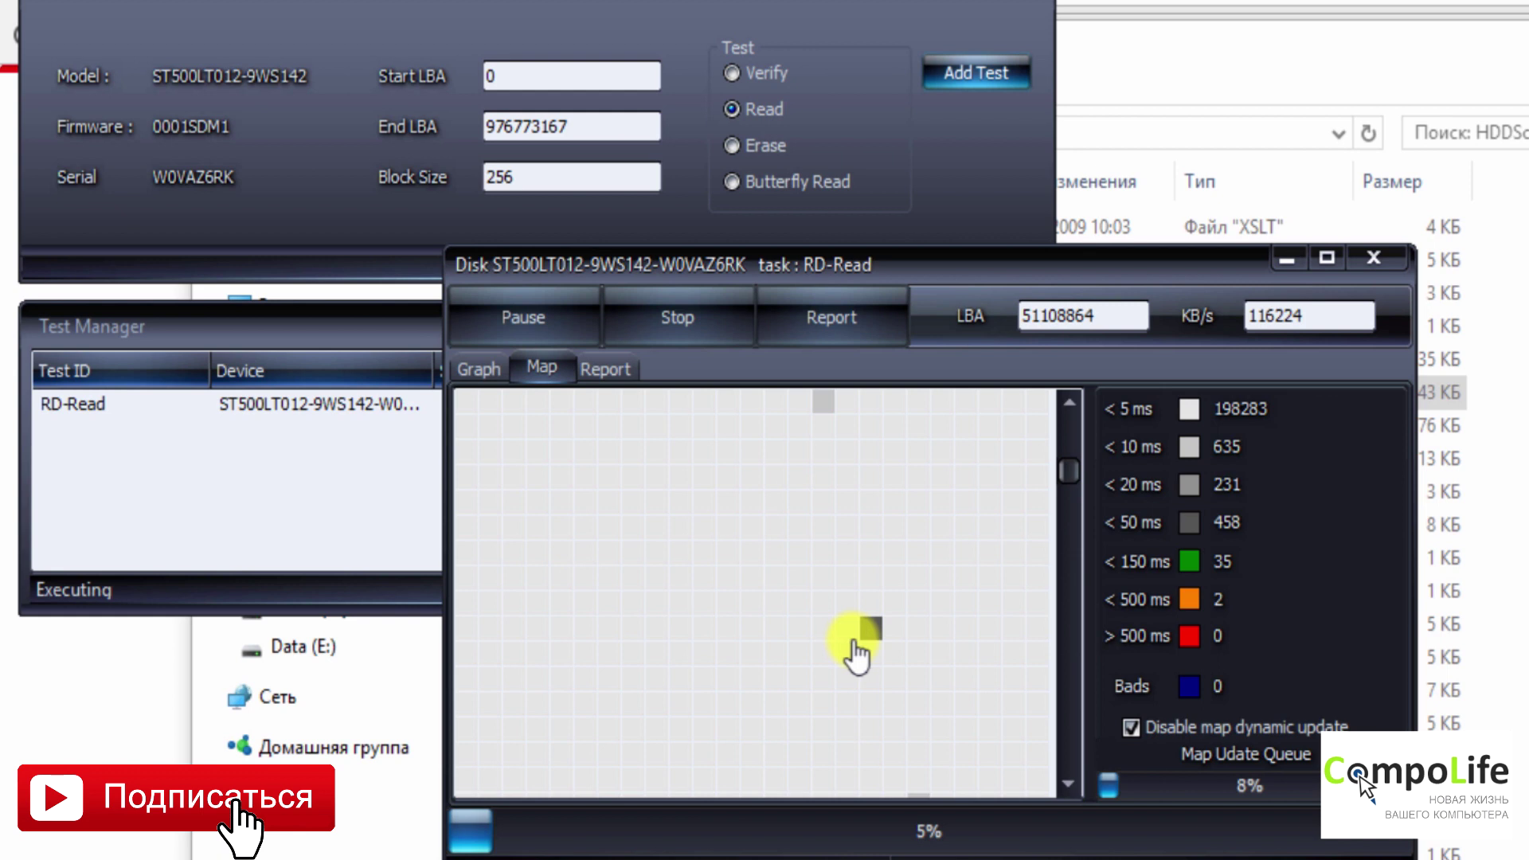
drag(1070, 461, 1068, 697)
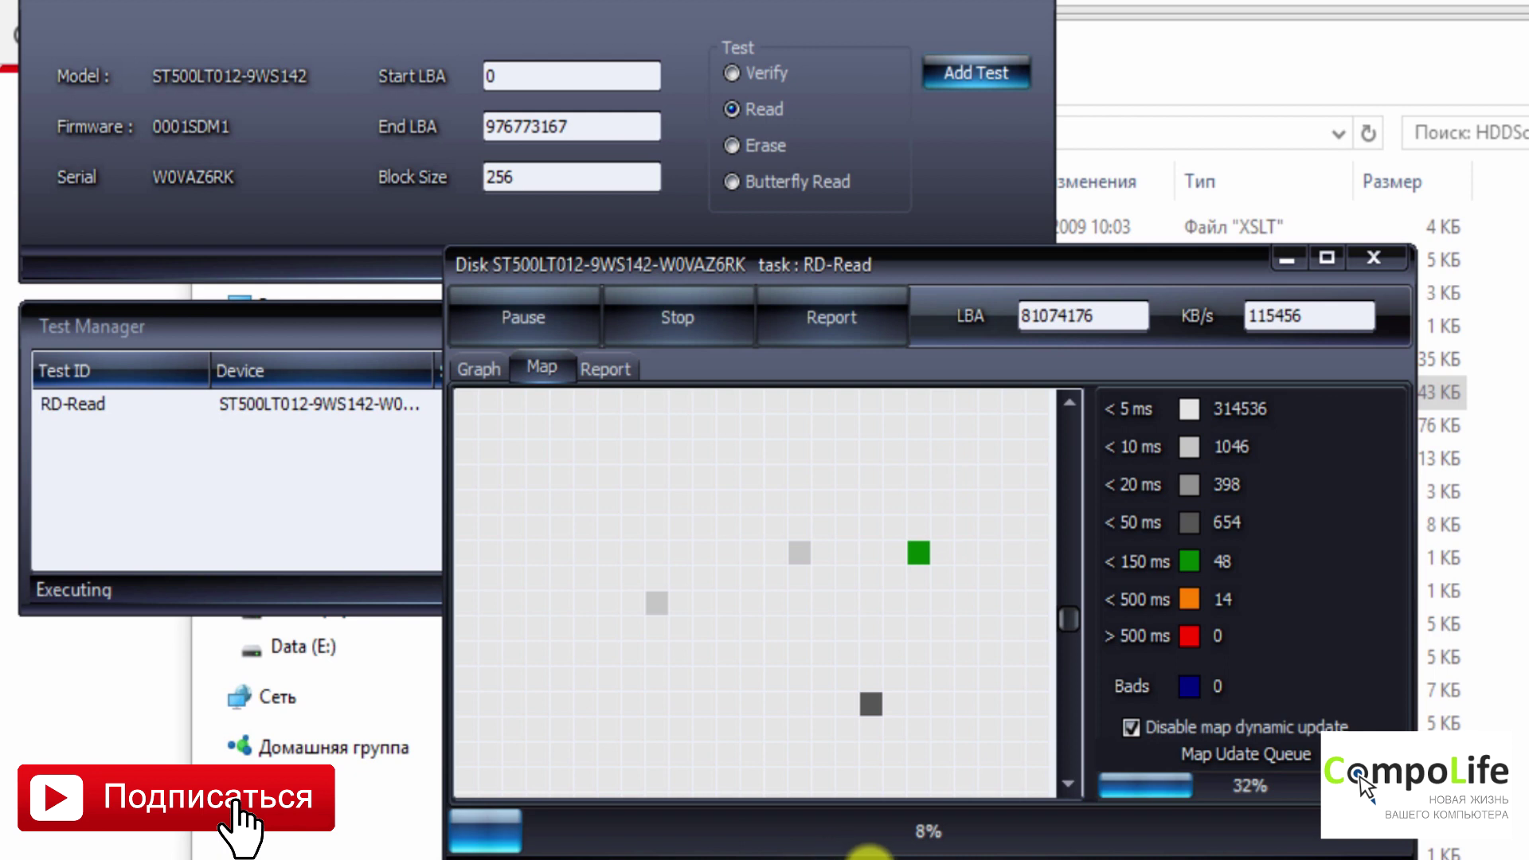
- Stop the Read test and review the remaining blocks on its map
click(688, 324)
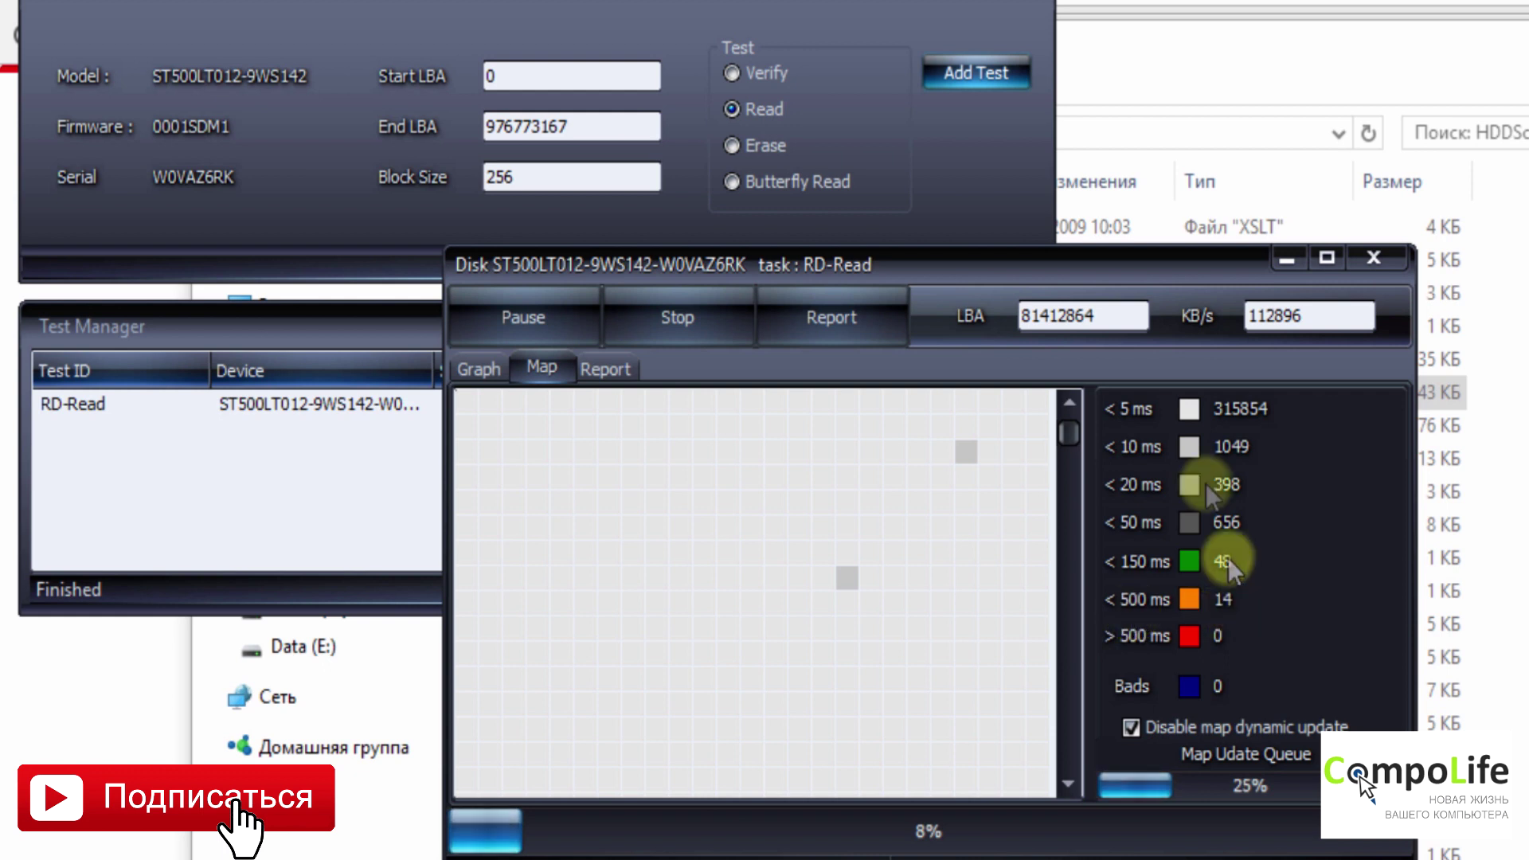
drag(1068, 437, 1072, 681)
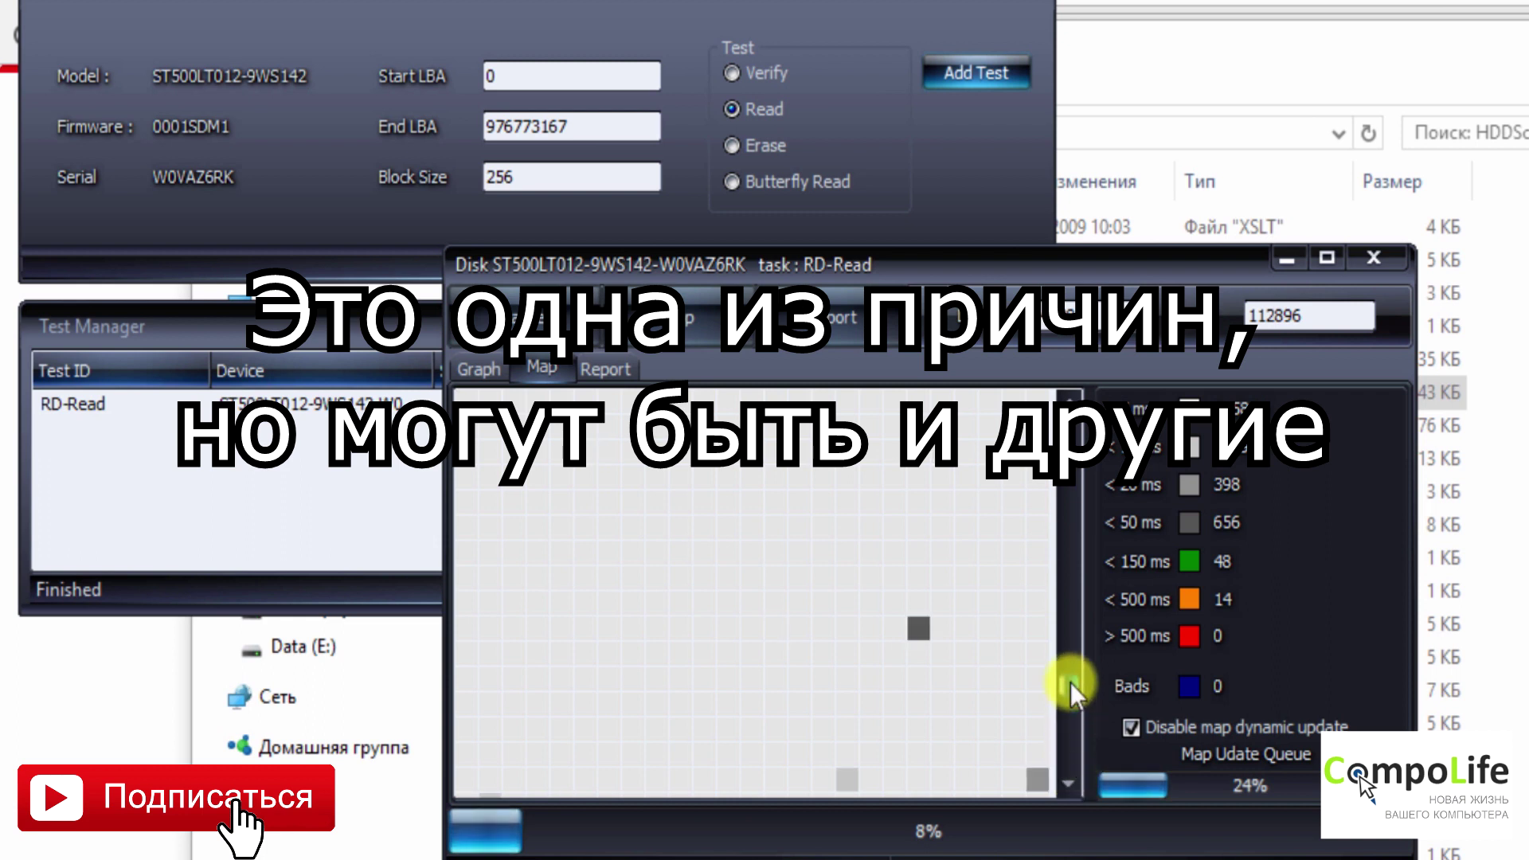